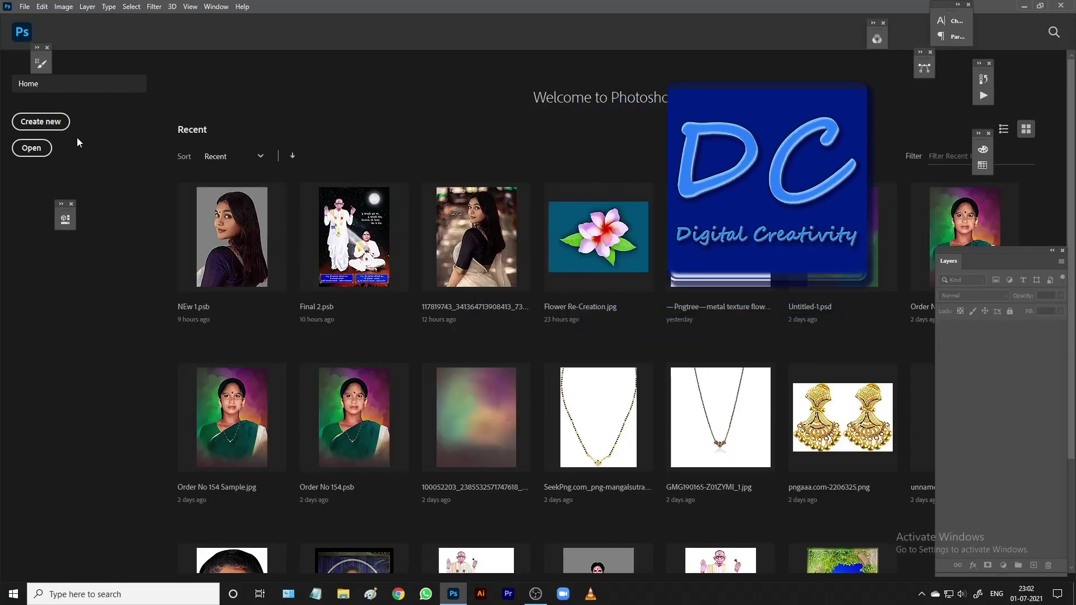
- Create a new square 420 x 420 mm document at 300 ppi, starting from the A3 preset
click(40, 122)
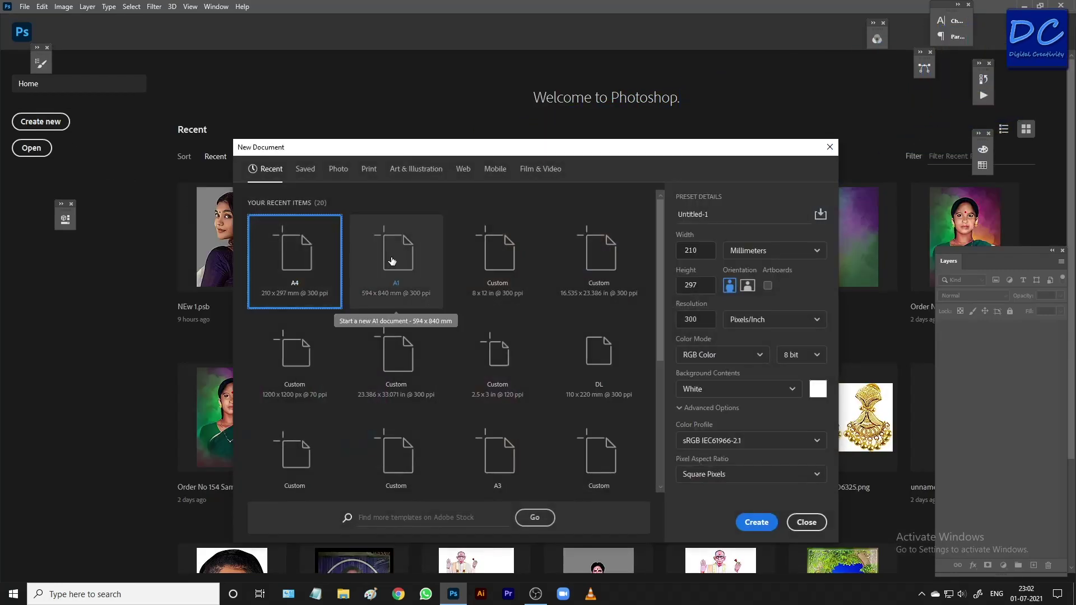
click(493, 449)
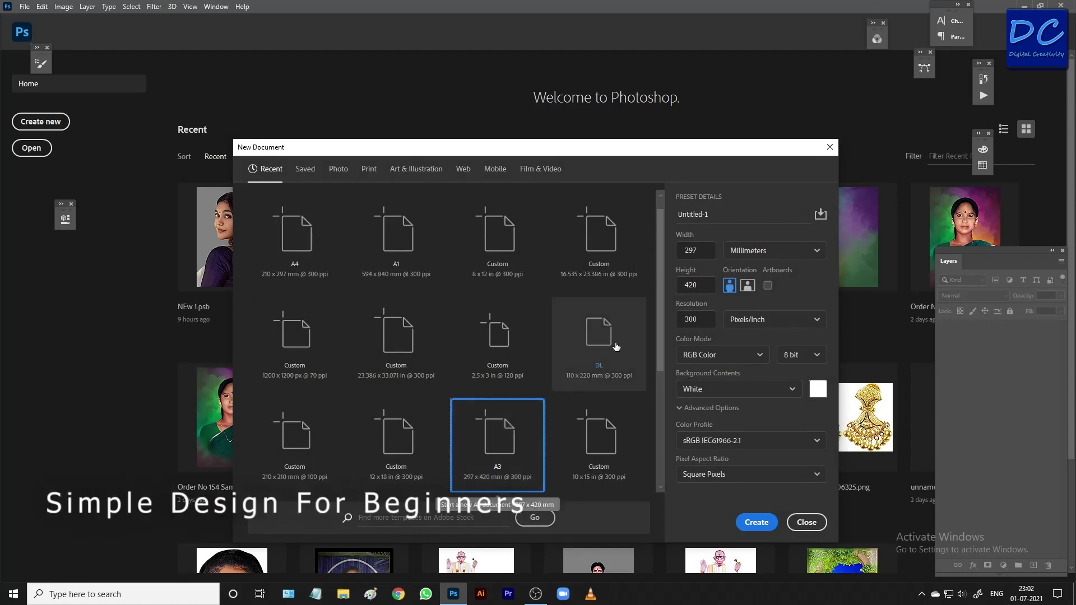
click(698, 250)
text(452)
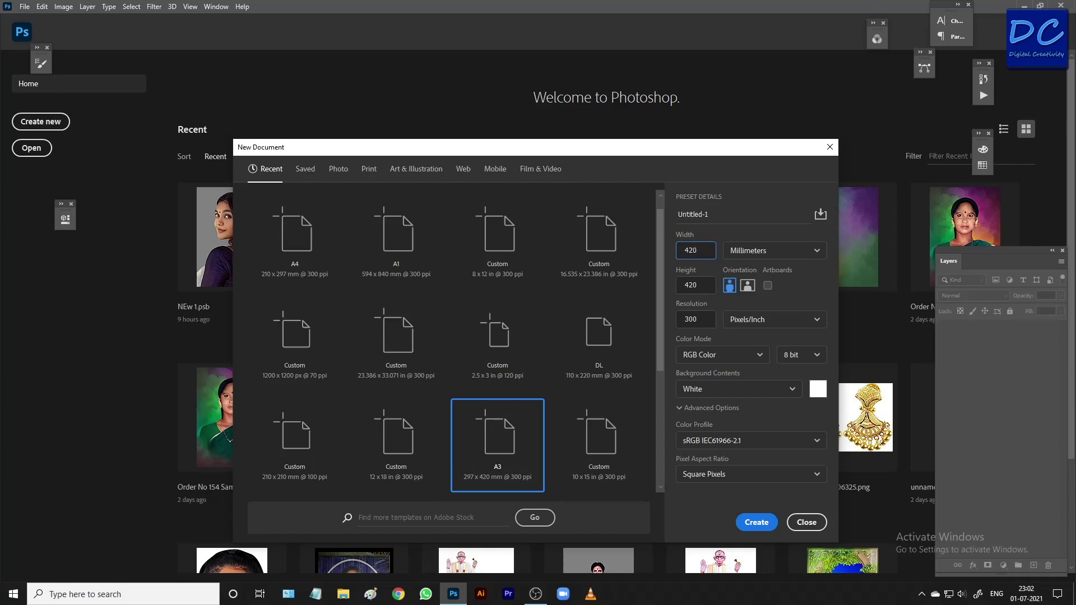
click(756, 522)
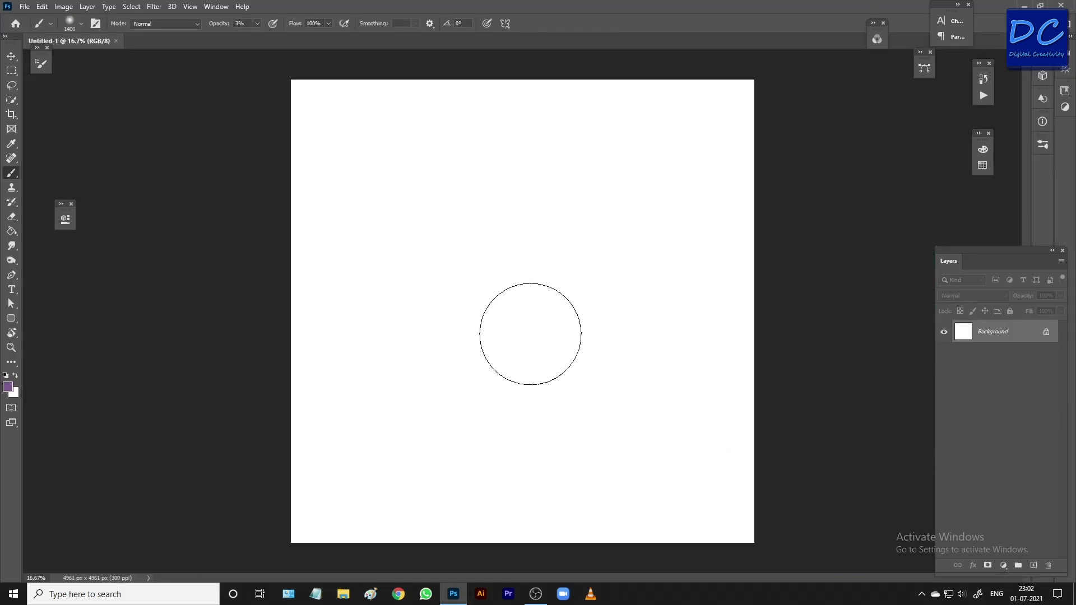
- Draw a large circle across most of the canvas with the Ellipse Tool
click(11, 318)
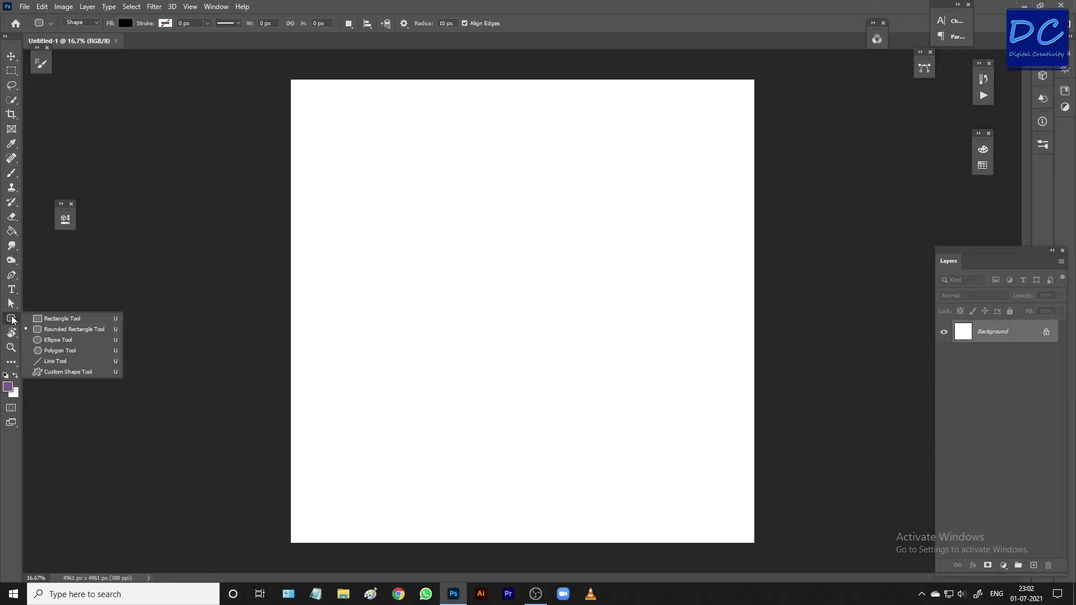
click(66, 339)
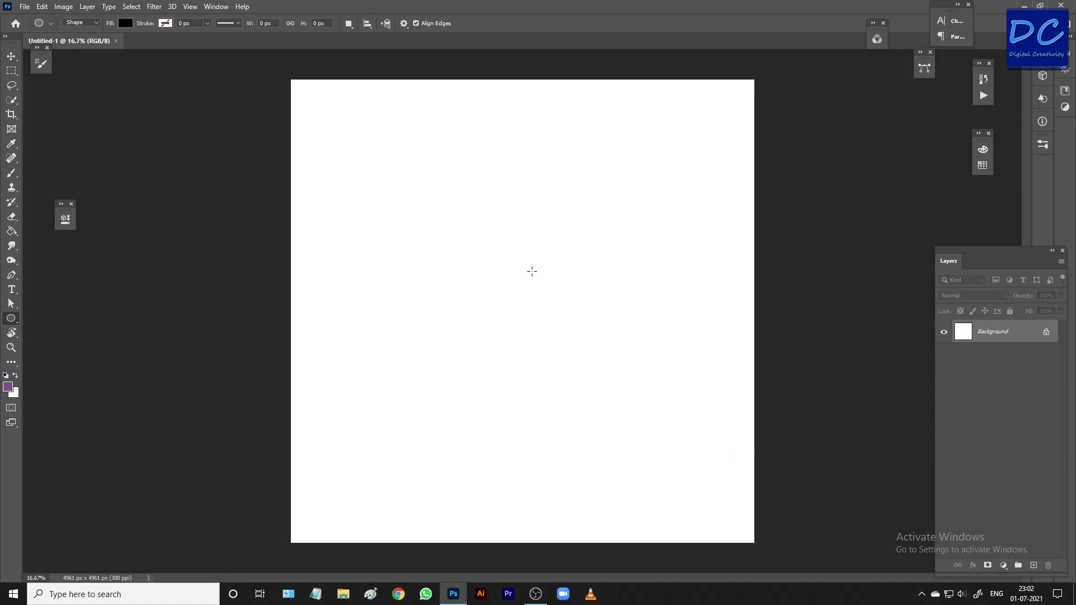
mouse_move(325, 93)
mouse_down()
mouse_move(648, 508)
mouse_move(738, 600)
mouse_up()
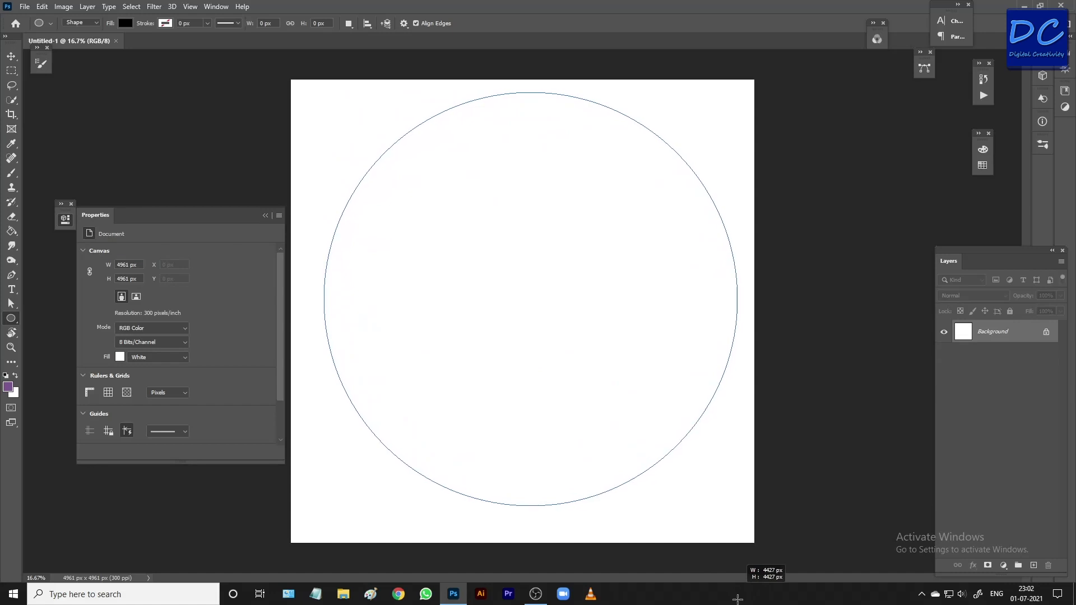
drag(738, 599, 740, 602)
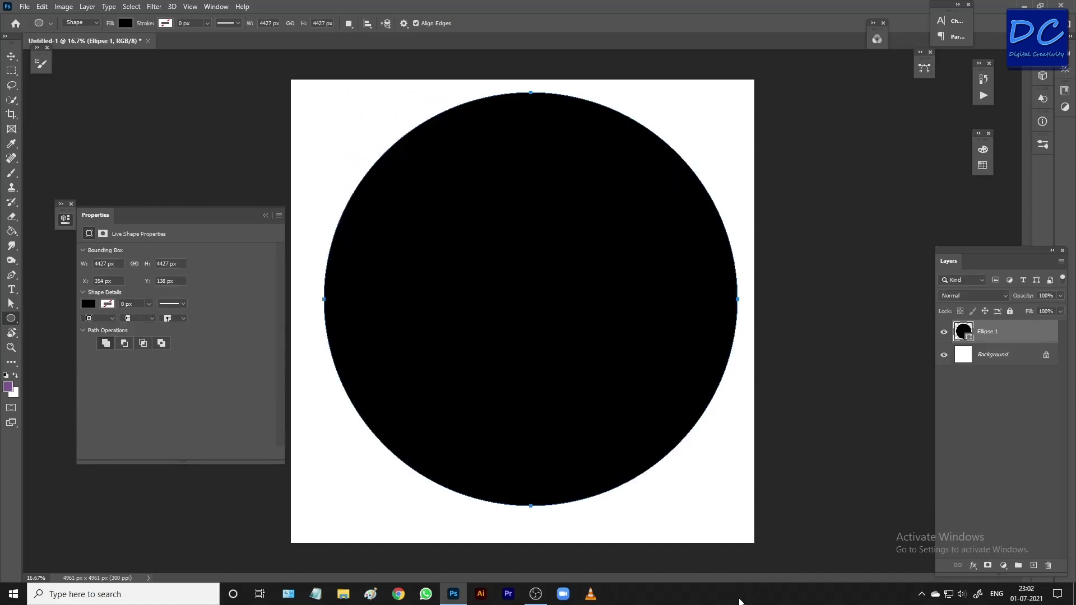
- Give the circle no fill and a black stroke of about 10 px
click(89, 305)
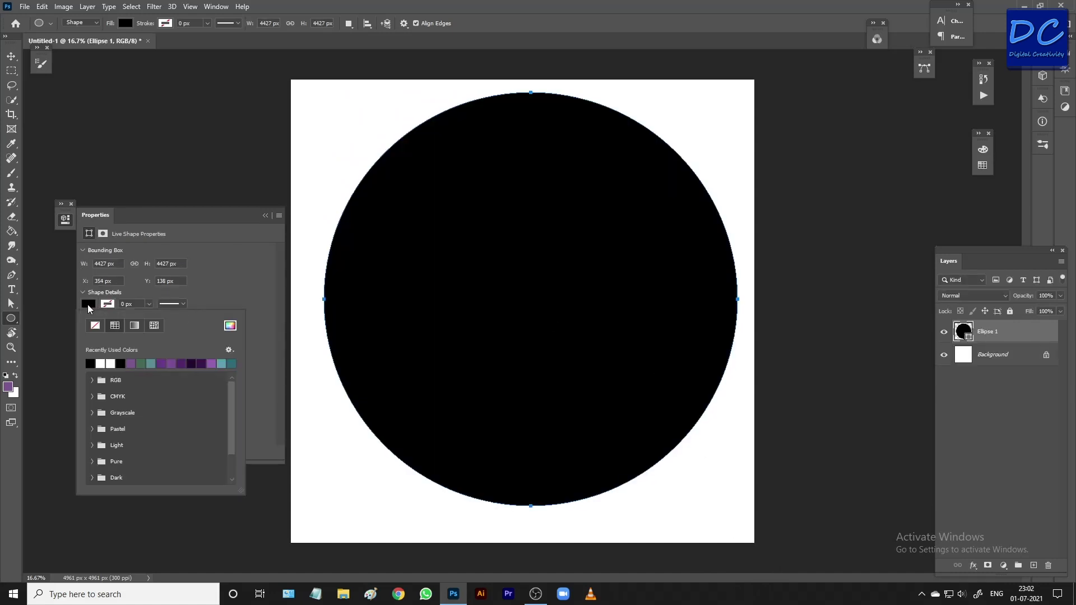
click(101, 330)
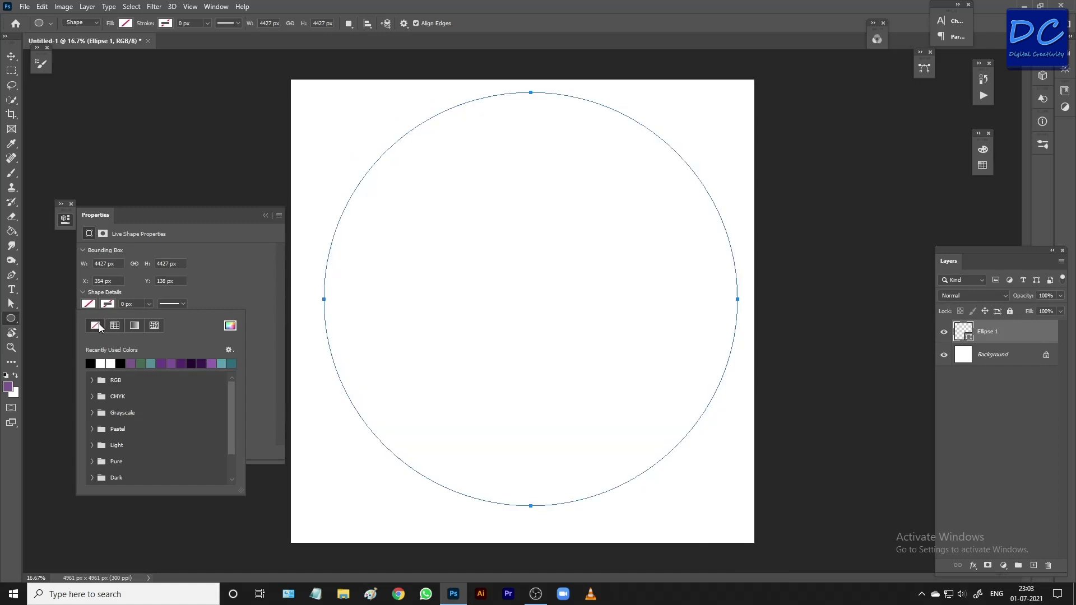
click(119, 325)
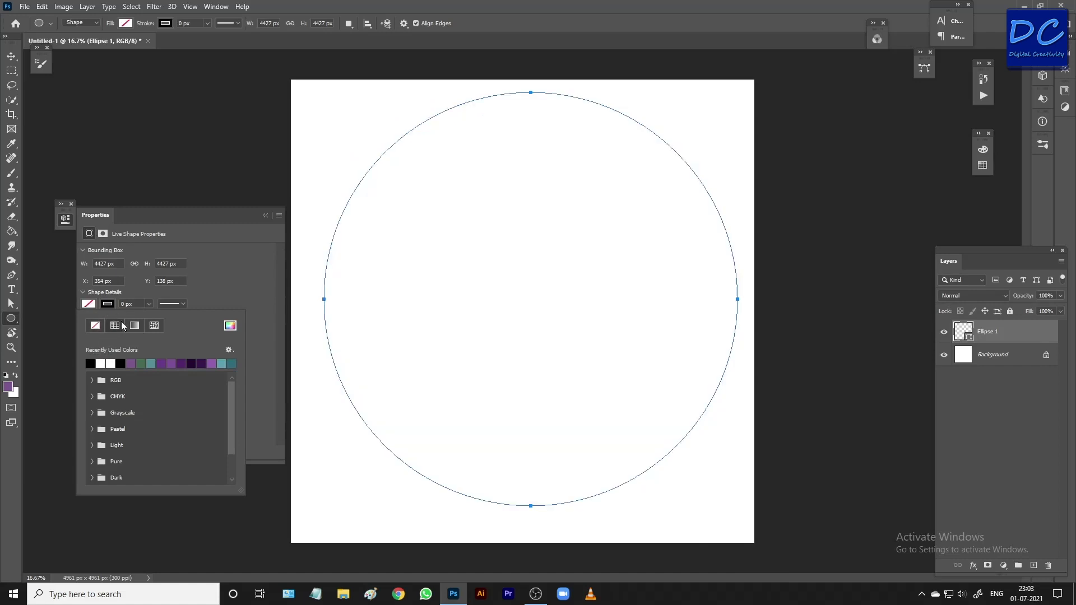
click(149, 304)
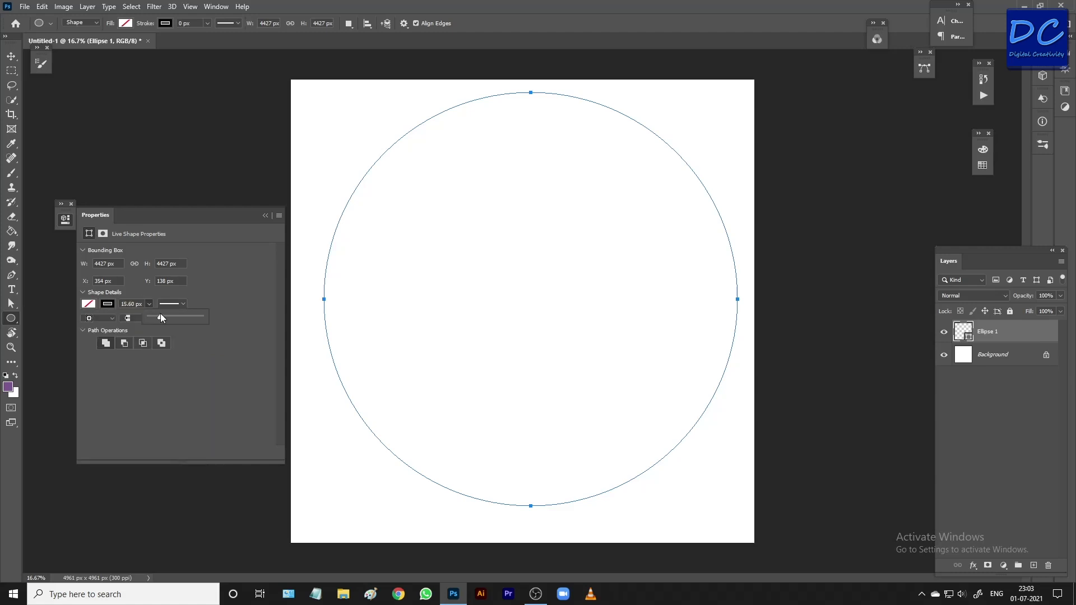
mouse_move(159, 318)
mouse_down()
mouse_move(173, 318)
mouse_move(159, 317)
mouse_up()
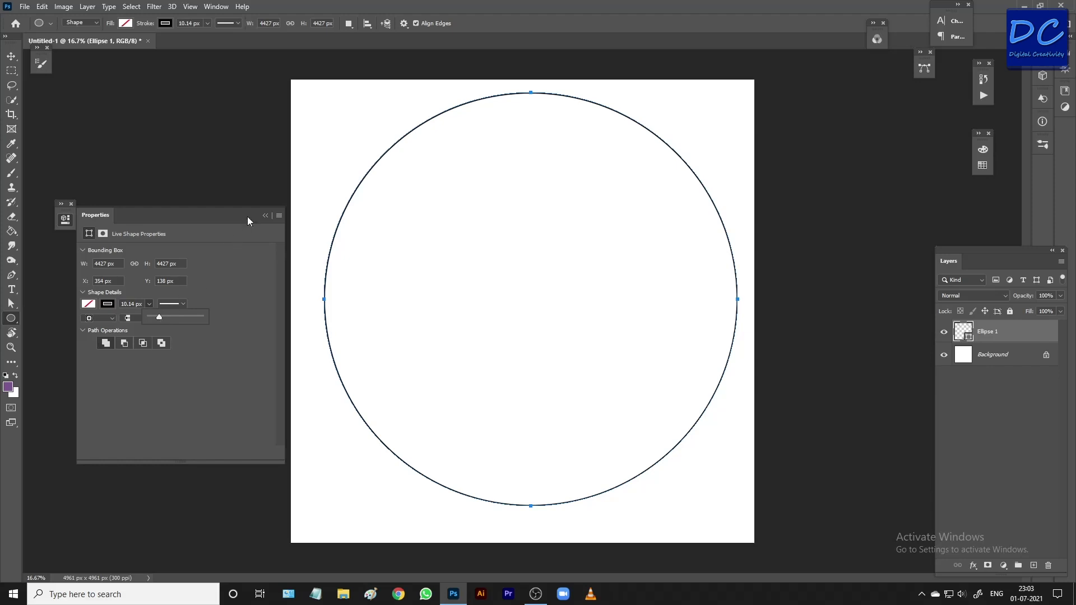
click(267, 215)
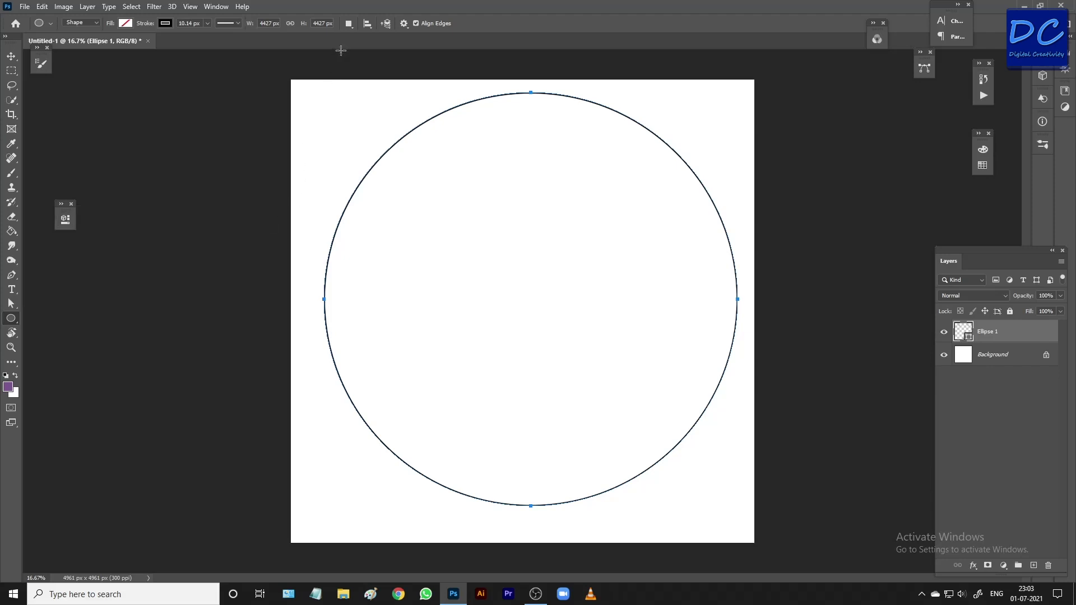
- Centre the circle horizontally and vertically relative to the canvas
click(368, 23)
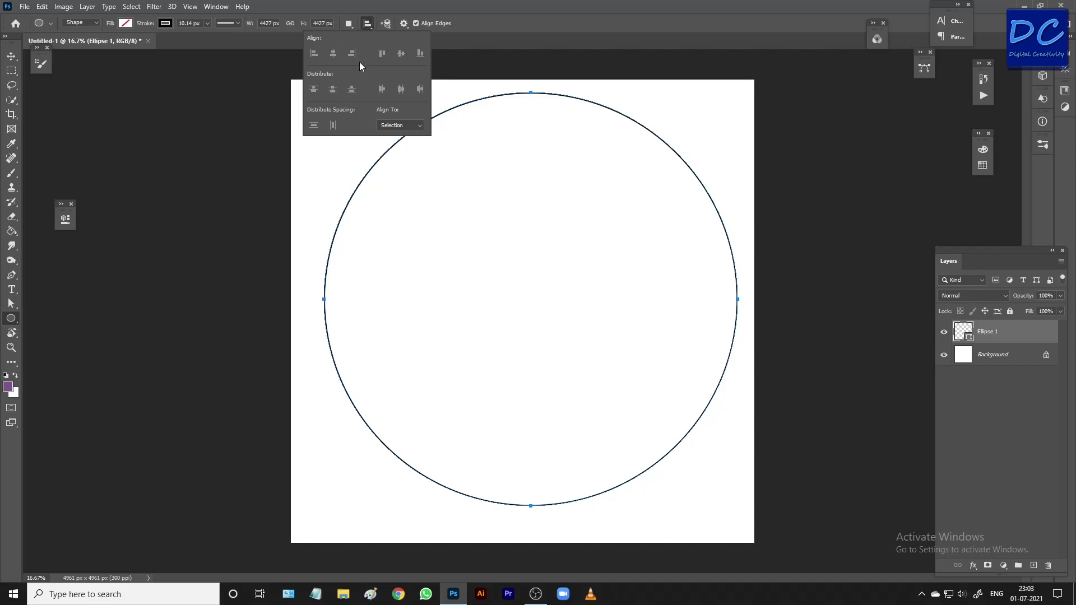
click(399, 126)
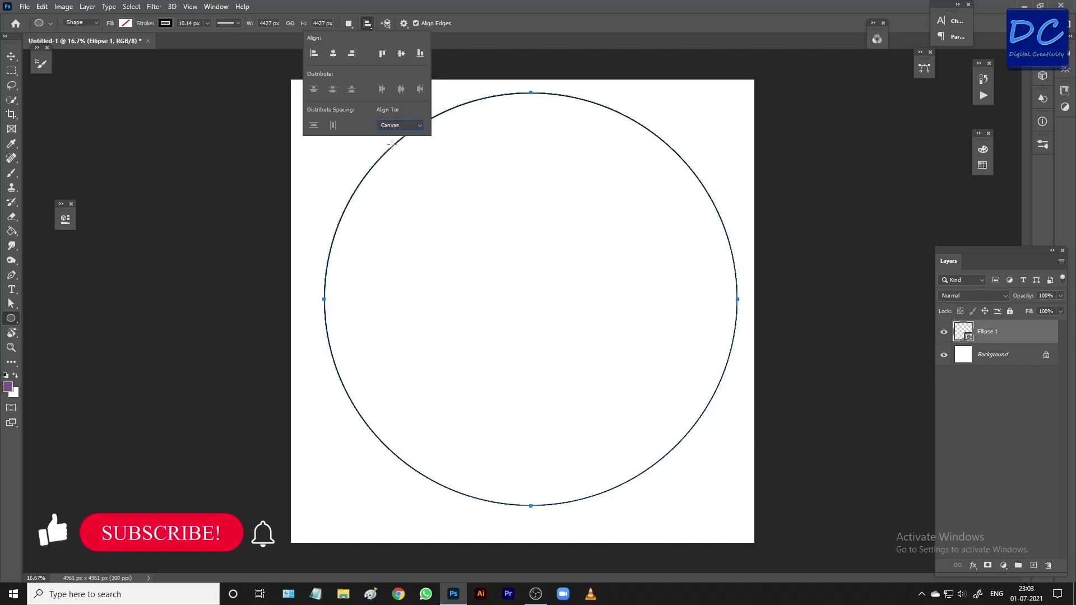
click(333, 53)
click(401, 53)
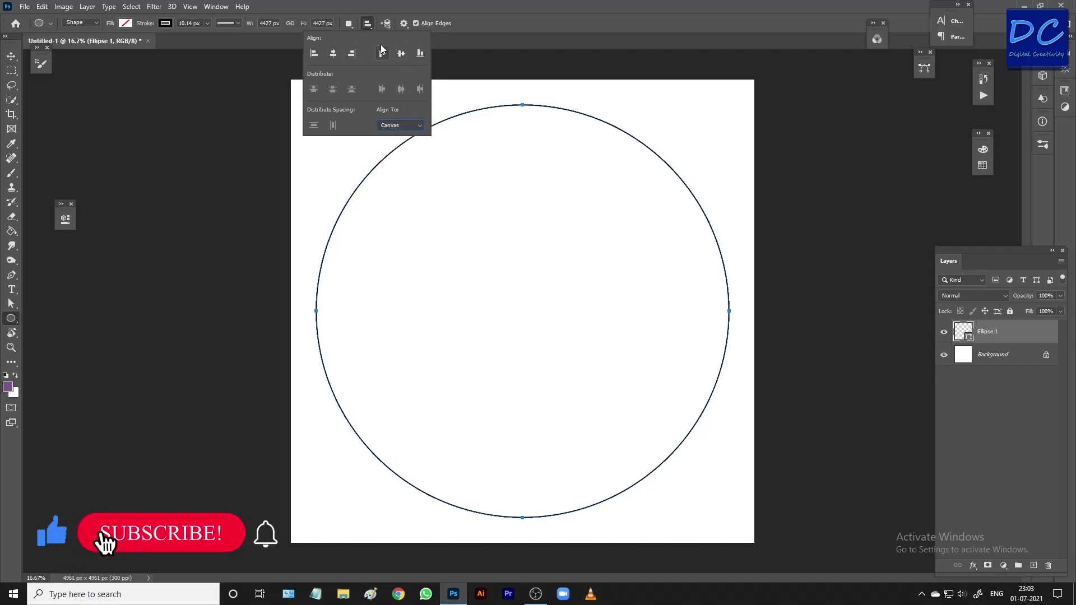
click(534, 61)
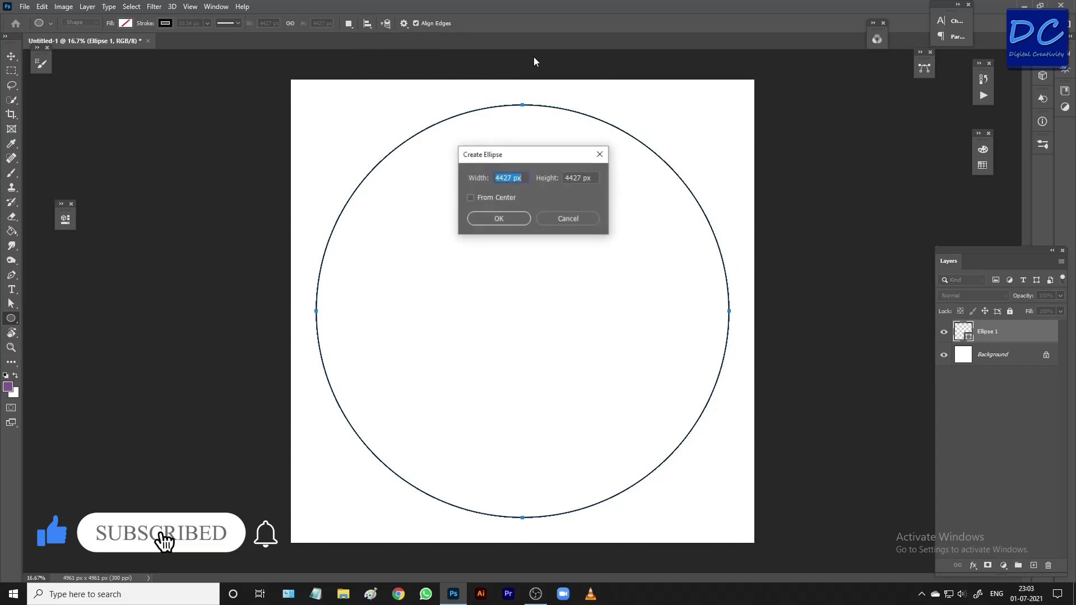
- Dismiss the stray ellipse dialog, deselect the path and add an empty Layer 1
click(568, 219)
key(Return)
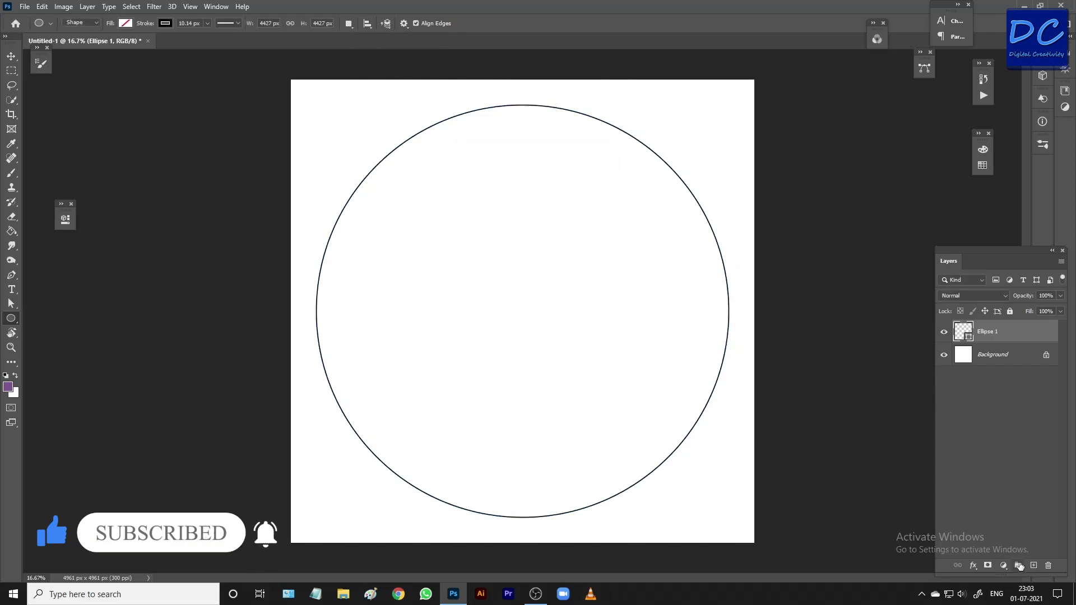
click(1035, 565)
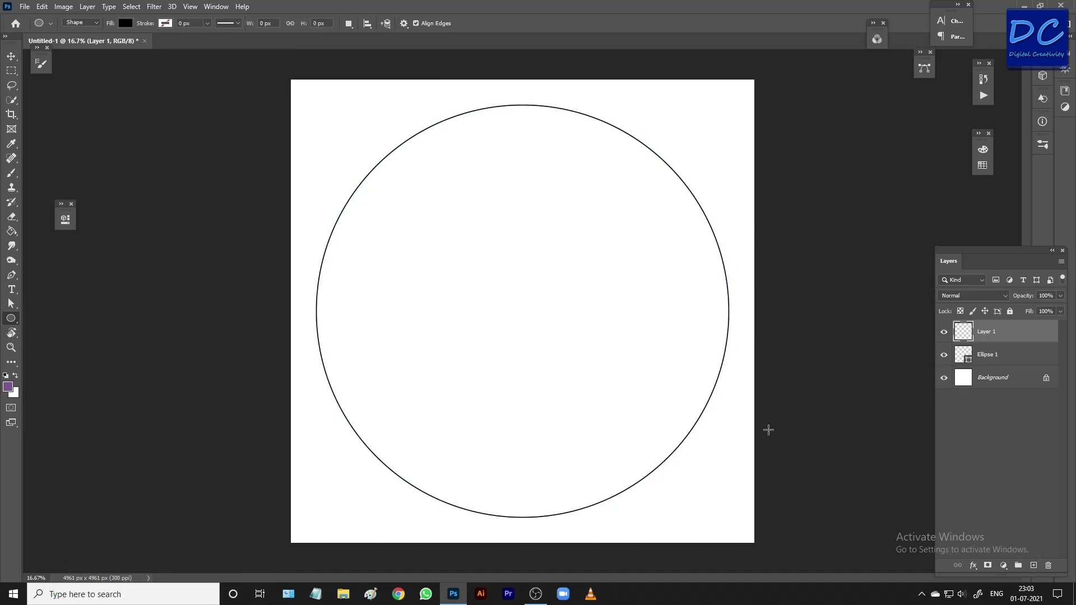
- Add a 2-column, 2-row guide layout crossing at the circle's centre
key(p)
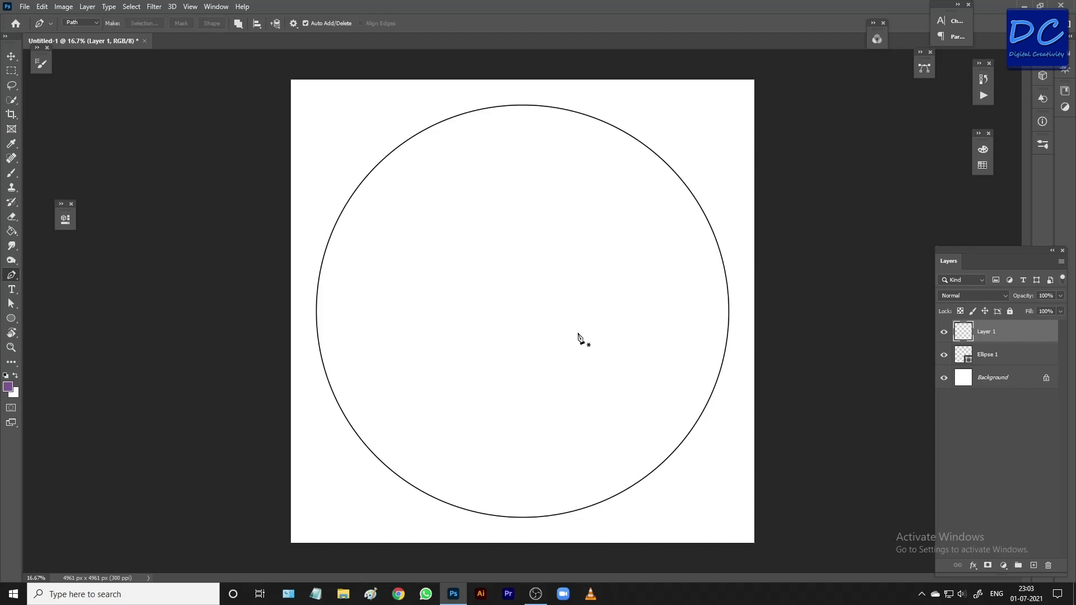
click(192, 7)
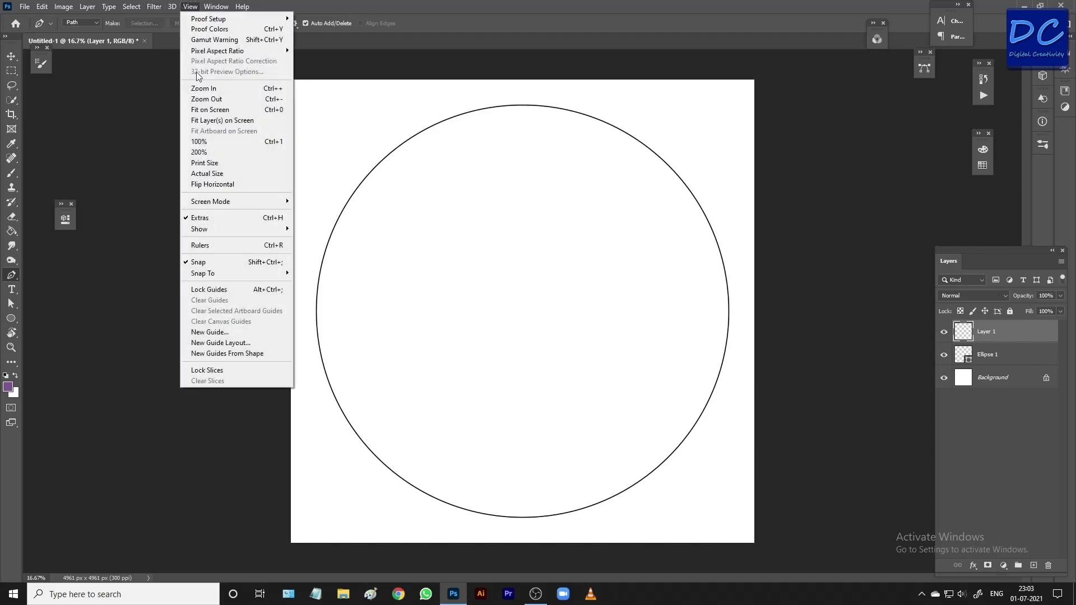
click(227, 343)
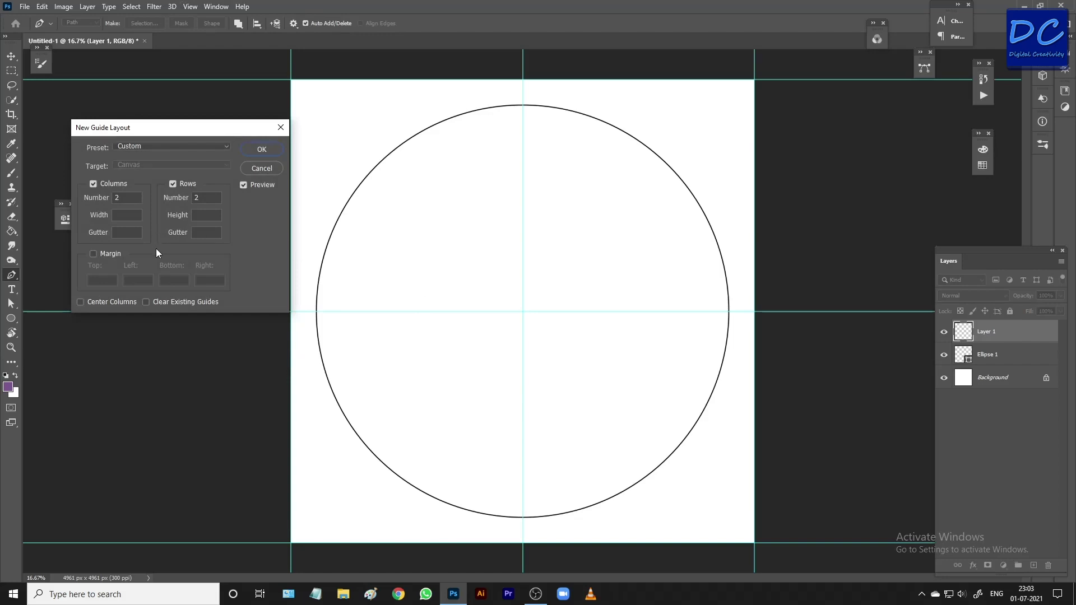
click(261, 149)
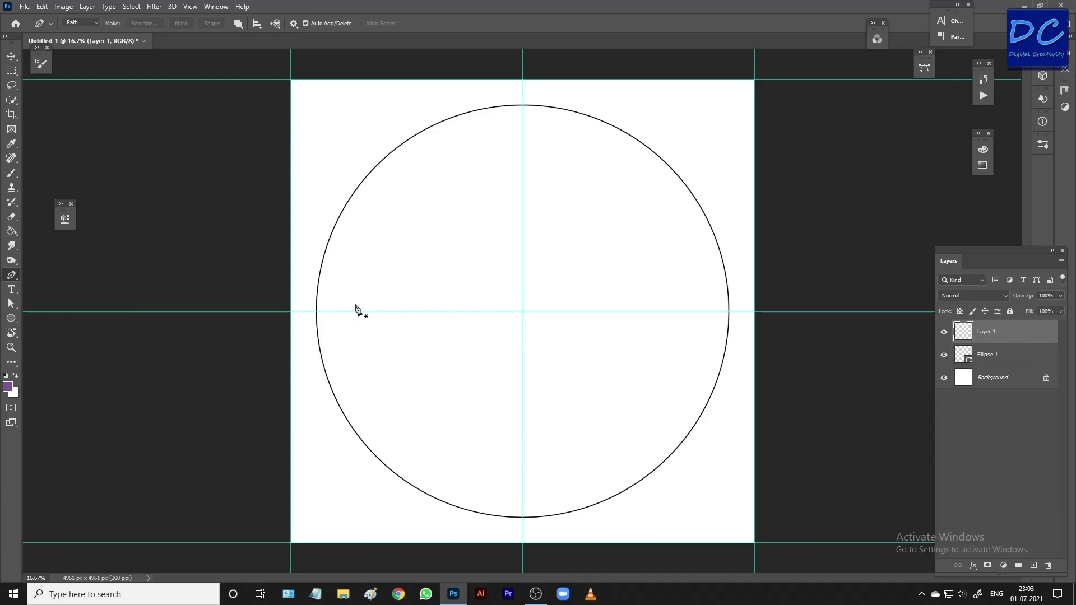
- Draw a closed teardrop petal path from the circle's left edge to its centre
click(317, 311)
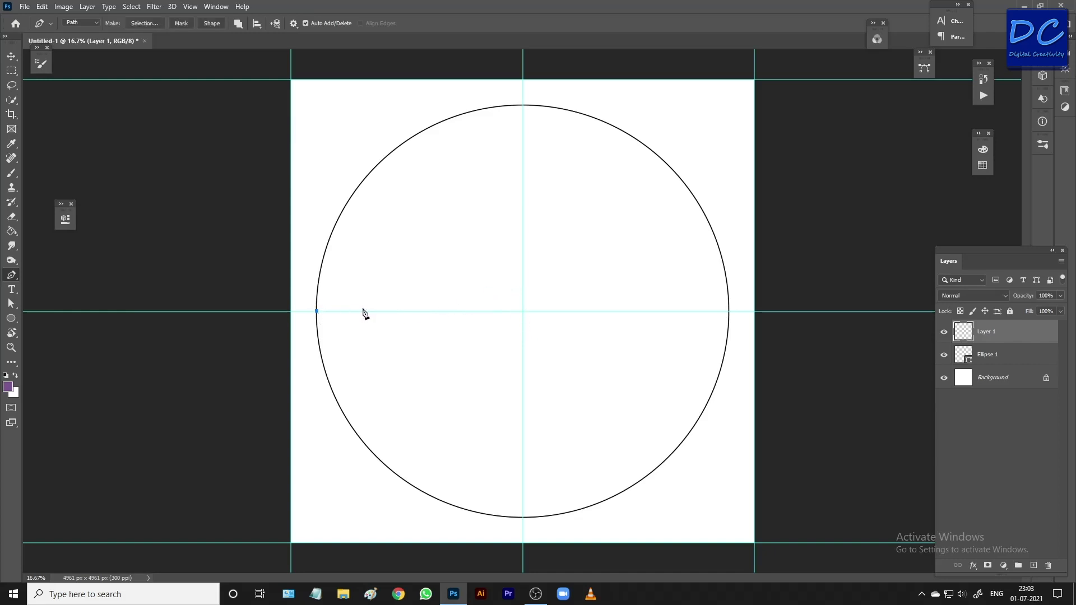
mouse_move(522, 312)
mouse_down()
mouse_move(610, 385)
mouse_move(560, 392)
mouse_move(555, 379)
mouse_up()
alt+click(523, 312)
mouse_move(317, 312)
mouse_down()
mouse_move(149, 224)
mouse_move(125, 233)
mouse_up()
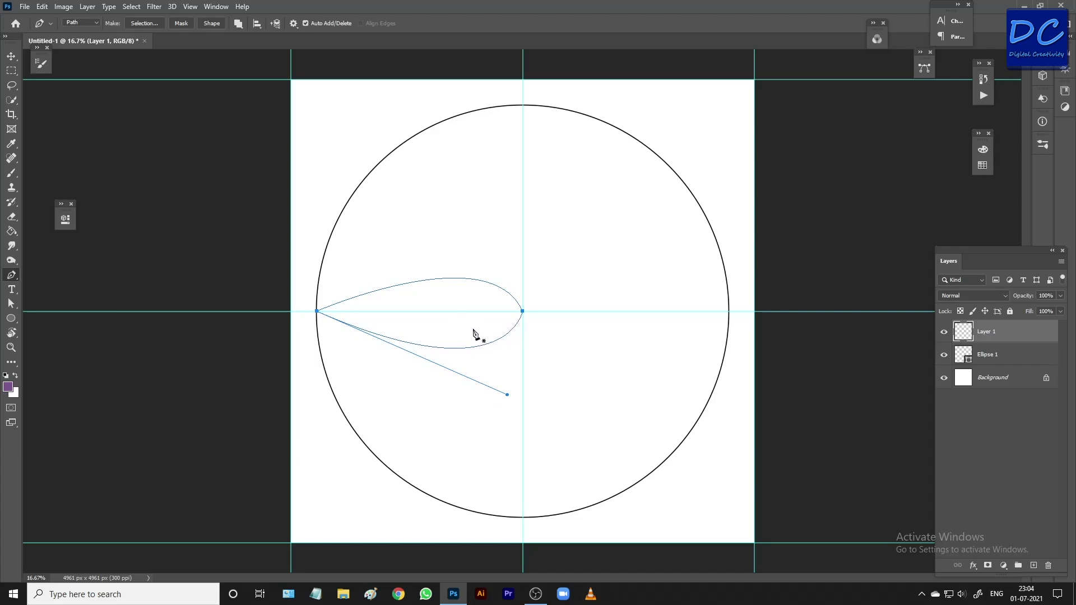
key(ctrl)
ctrl+click(420, 301)
key(b)
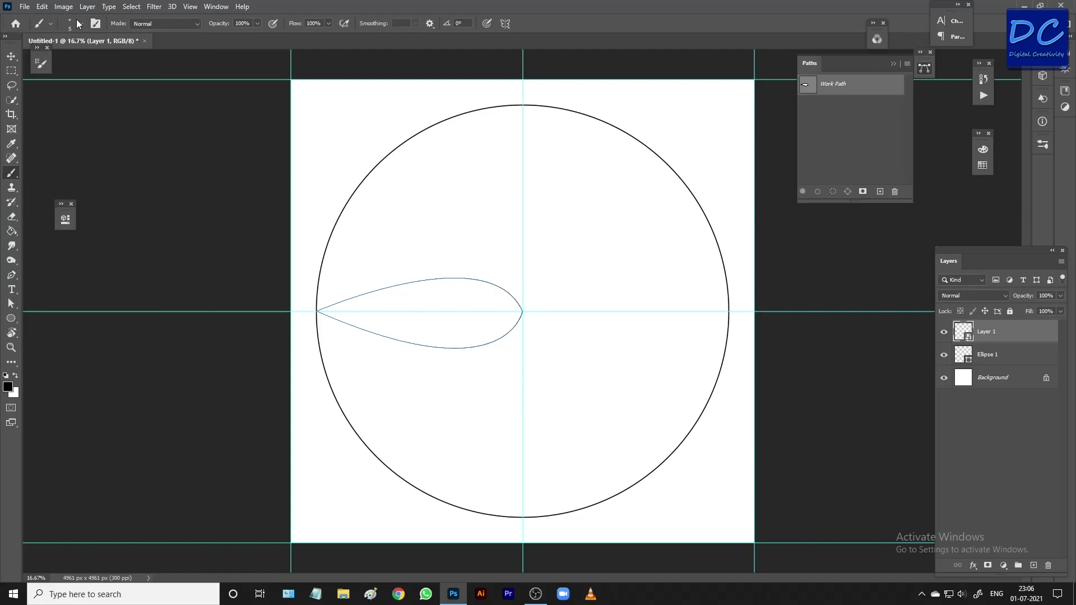
- Set the brush to a 5 px Hard Round preset at 100% opacity
click(77, 23)
click(73, 181)
click(81, 24)
drag(319, 260, 533, 399)
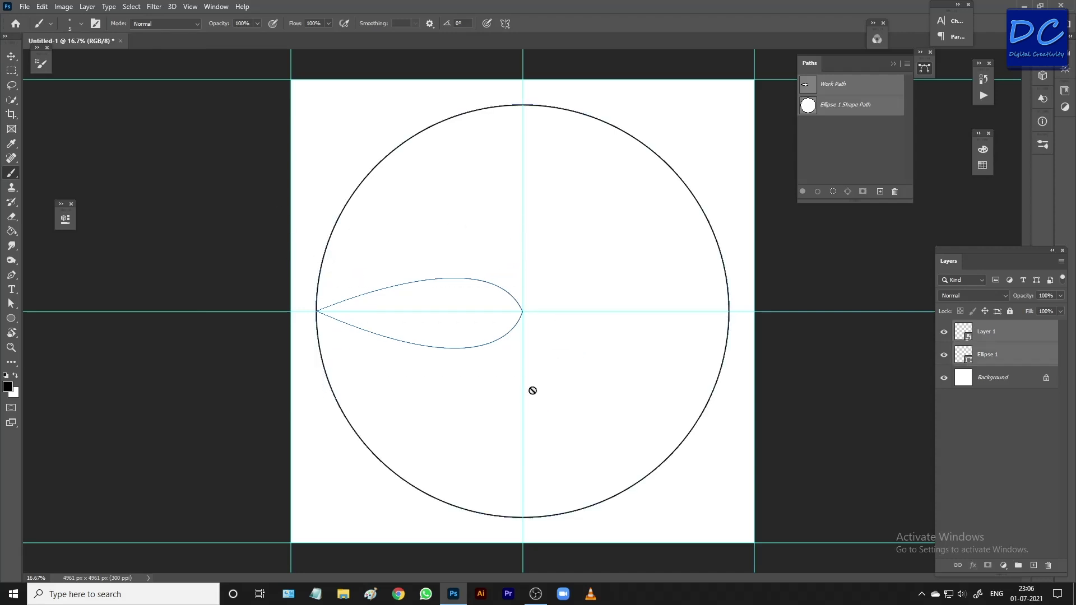
key(p)
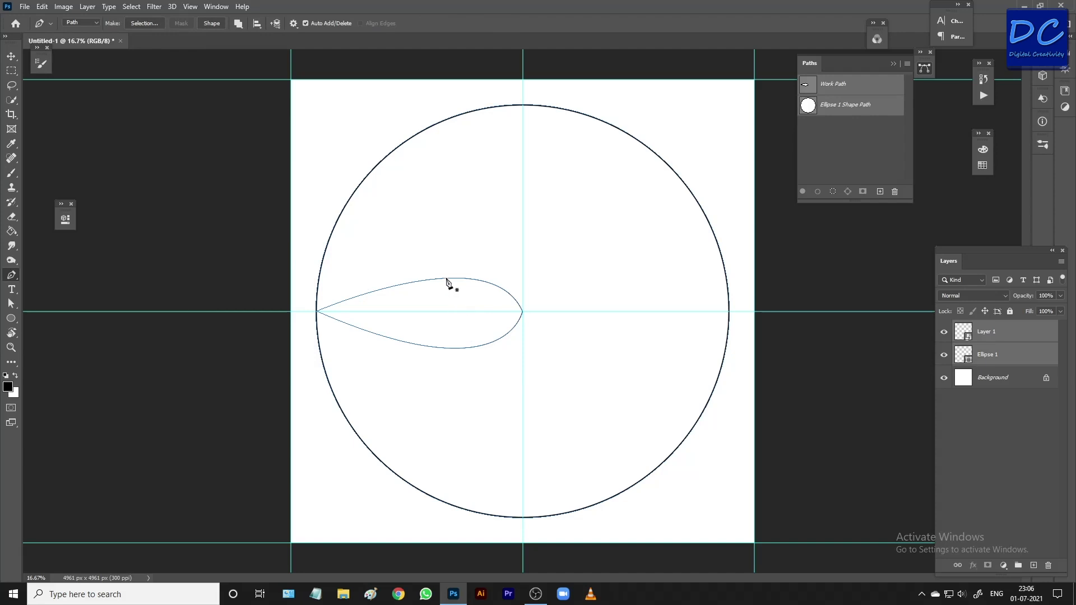
right_click(447, 279)
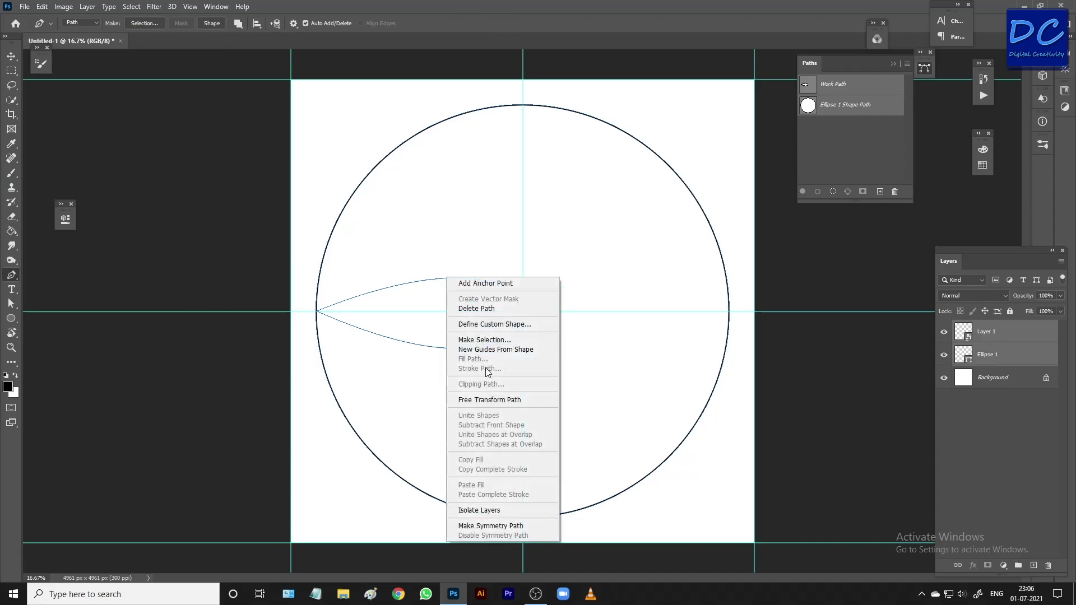
click(385, 320)
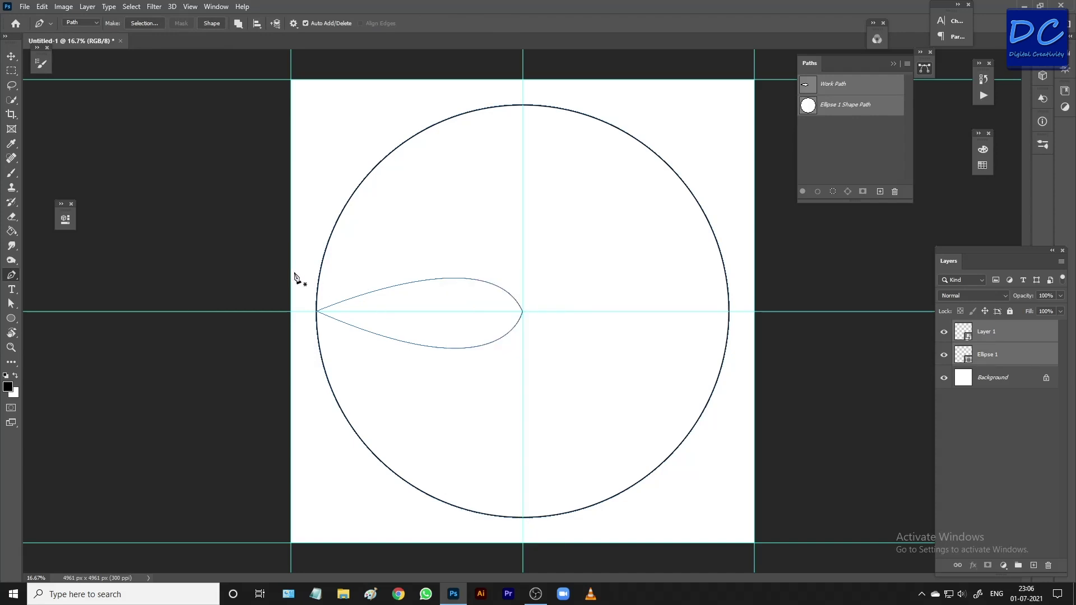
drag(303, 227, 555, 418)
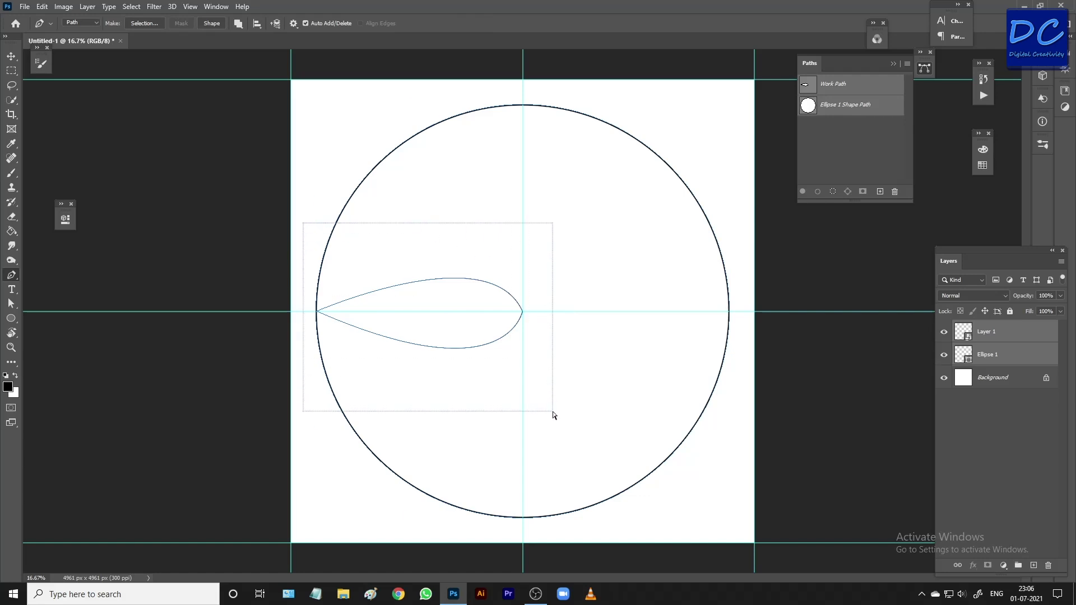
right_click(492, 338)
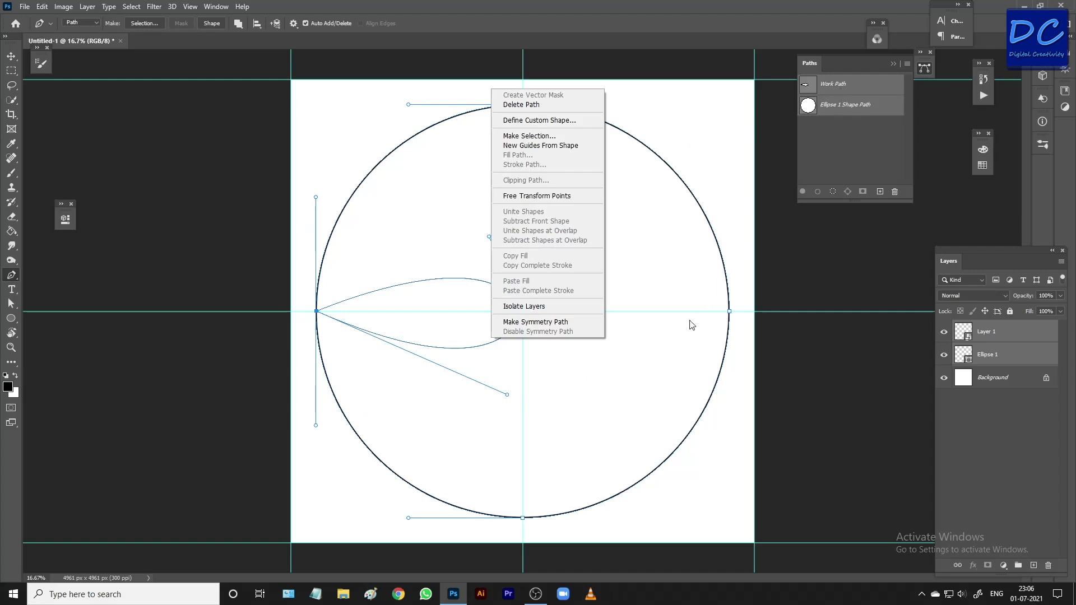
click(706, 343)
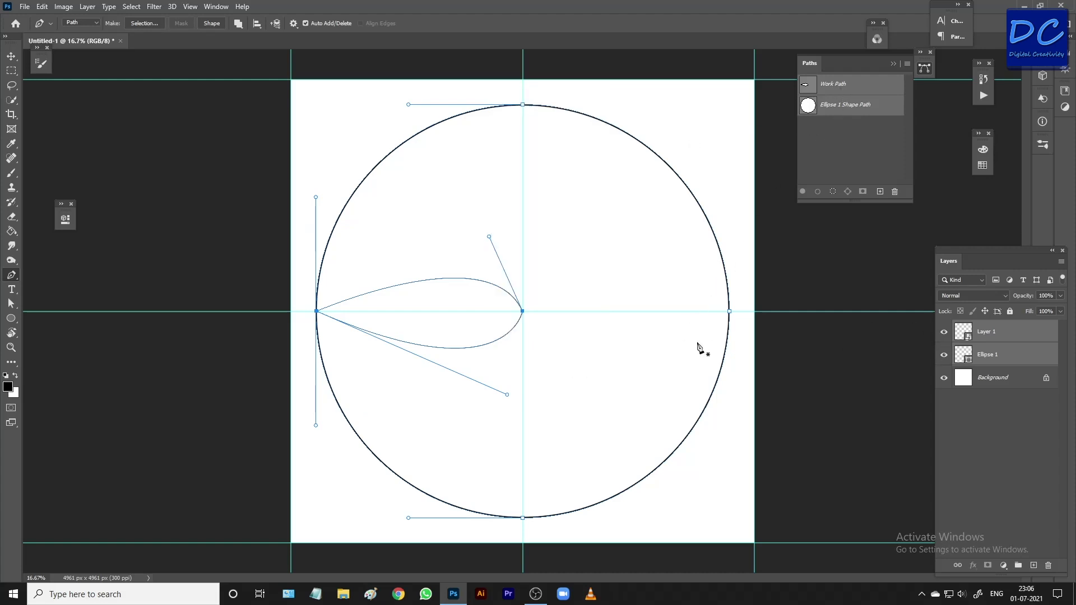
click(945, 332)
right_click(987, 332)
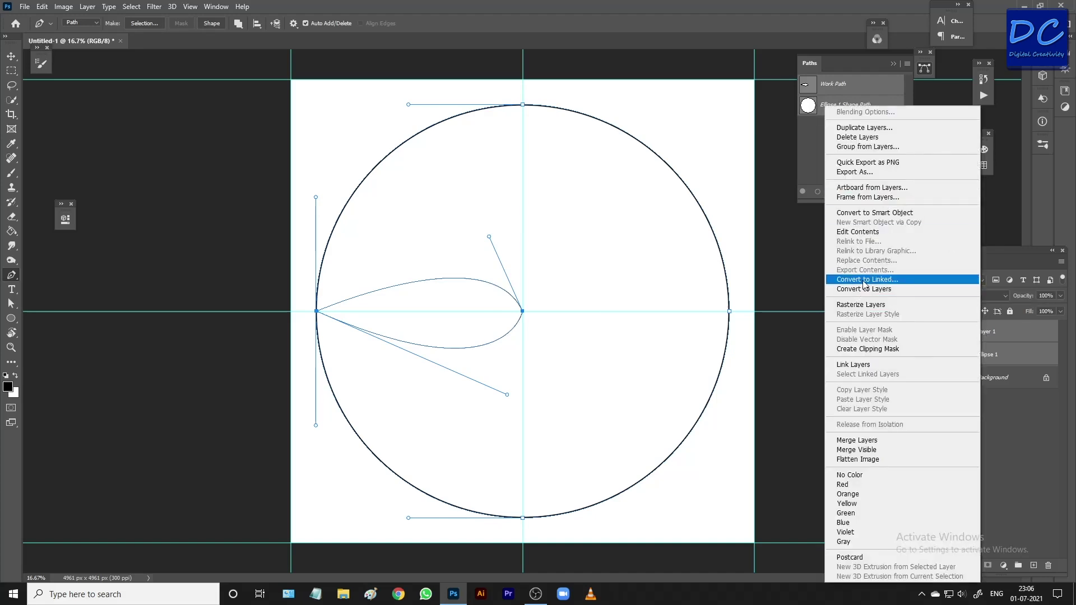
- Rasterize the layers, undo it, and make Layer 1 the active layer
click(884, 305)
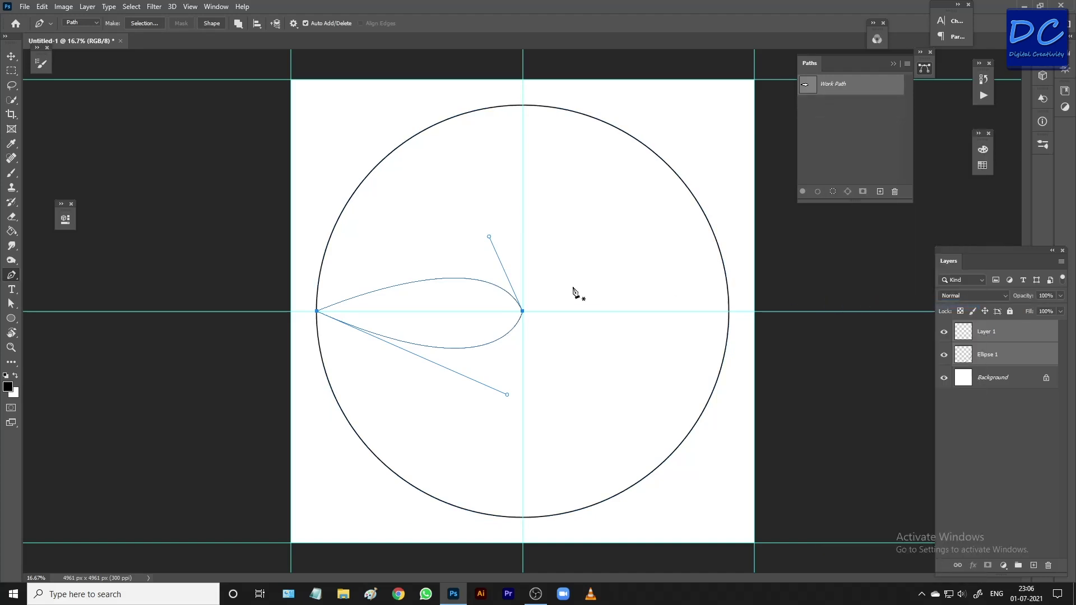
click(944, 332)
key(ctrl+z)
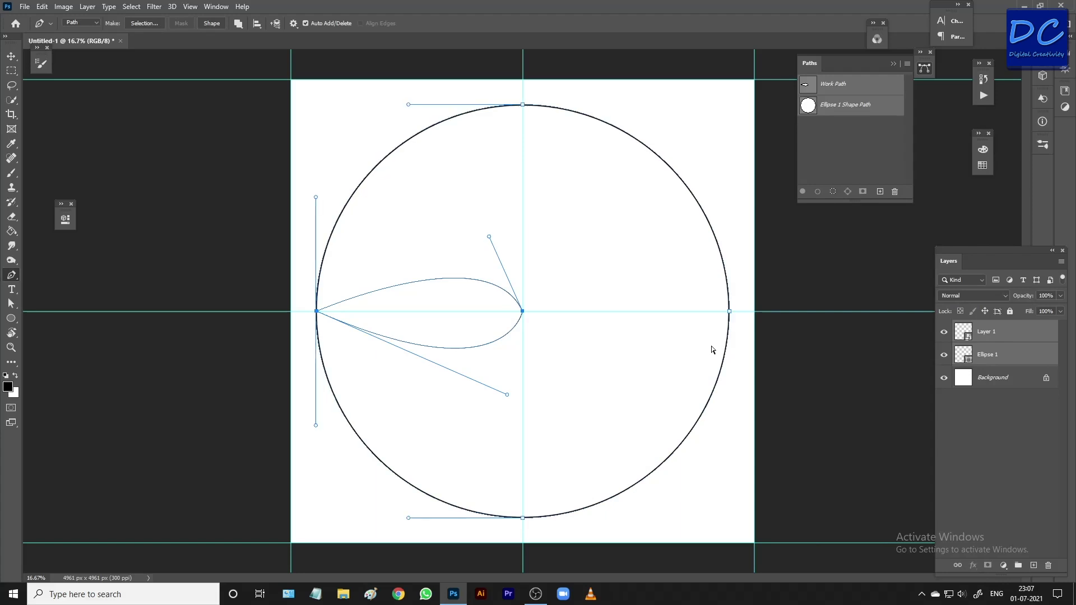
key(ctrl+z)
key(ctrl+z)
key(ctrl+z)
key(ctrl+z)
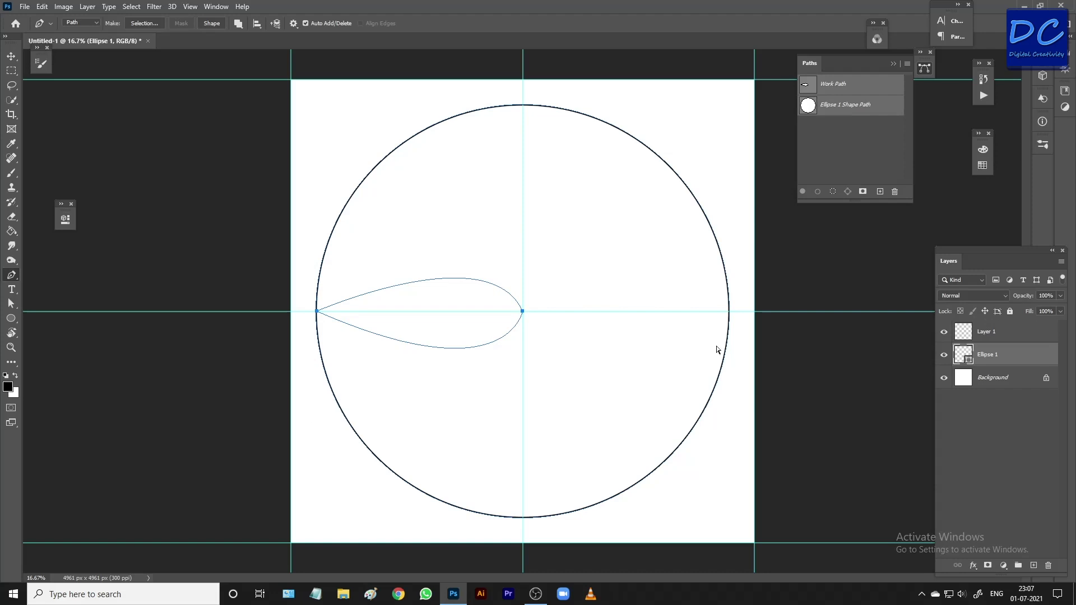
click(988, 332)
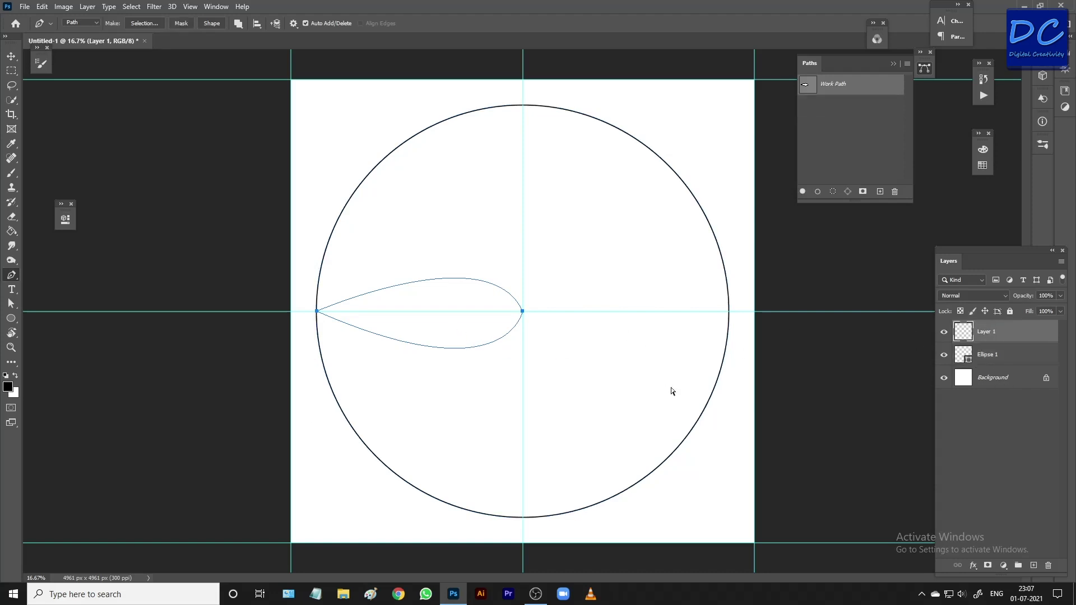
- Select the teardrop Work Path and bring up Stroke Path set to Brush
click(825, 133)
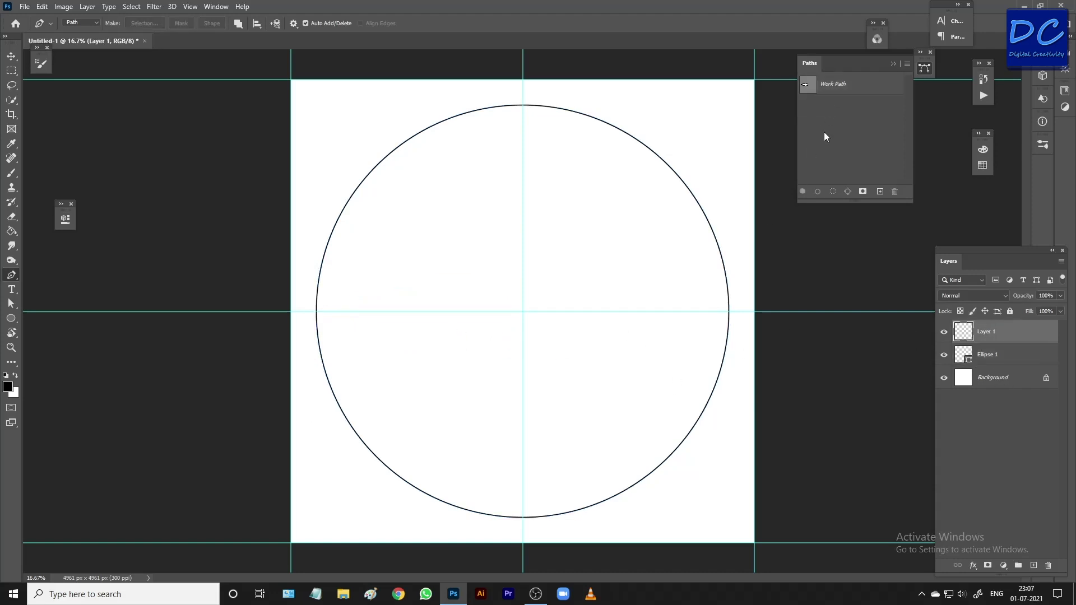
click(836, 85)
mouse_move(327, 221)
mouse_down()
mouse_move(526, 276)
mouse_move(558, 421)
mouse_up()
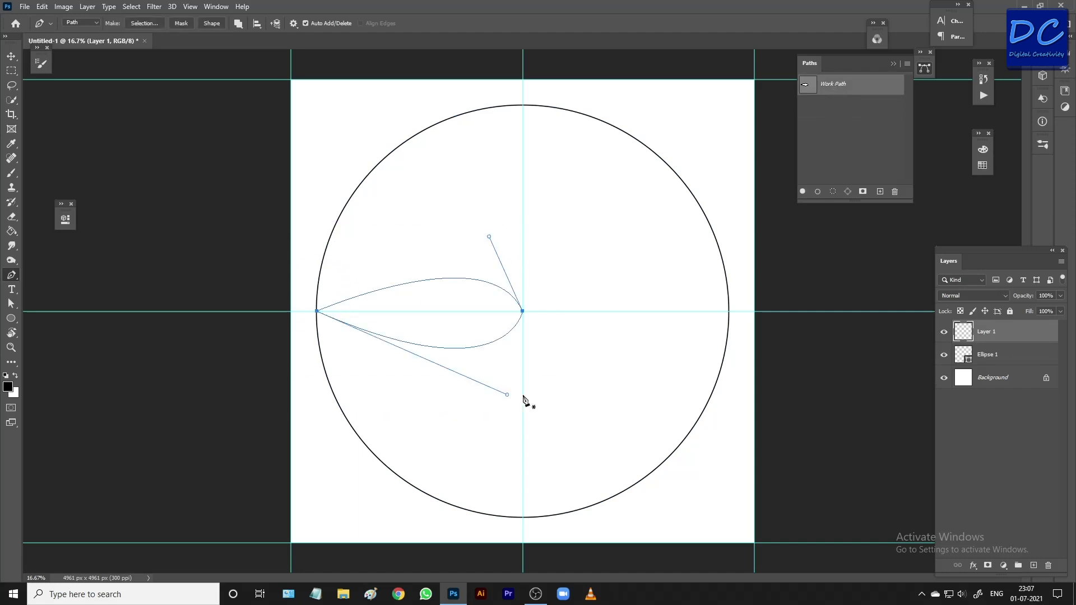
right_click(458, 328)
click(481, 403)
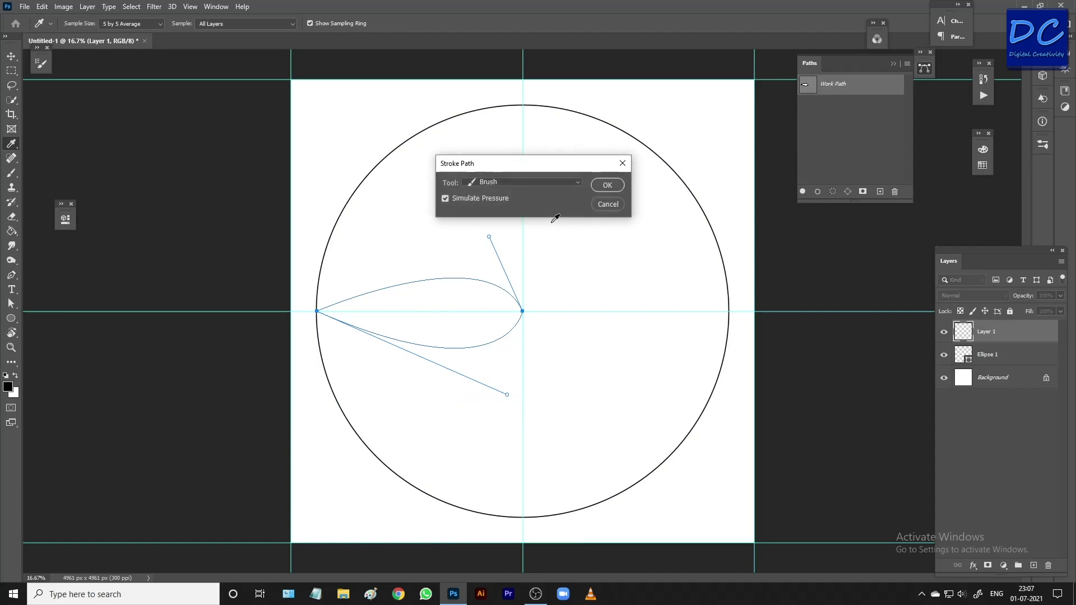
- Stroke the teardrop path onto Layer 1 with the brush and duplicate the layer
click(607, 185)
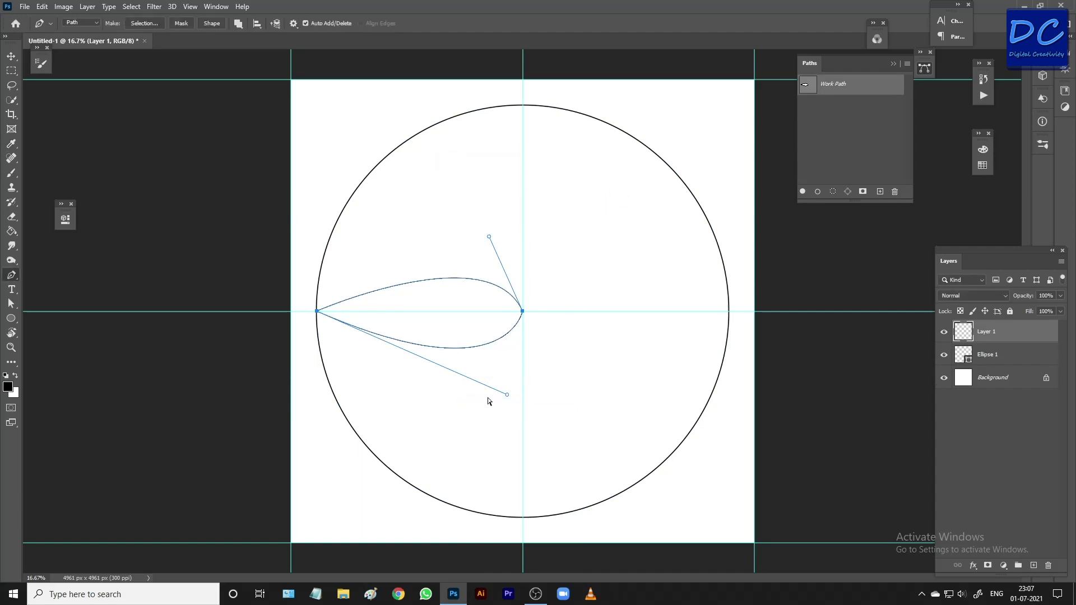
click(811, 137)
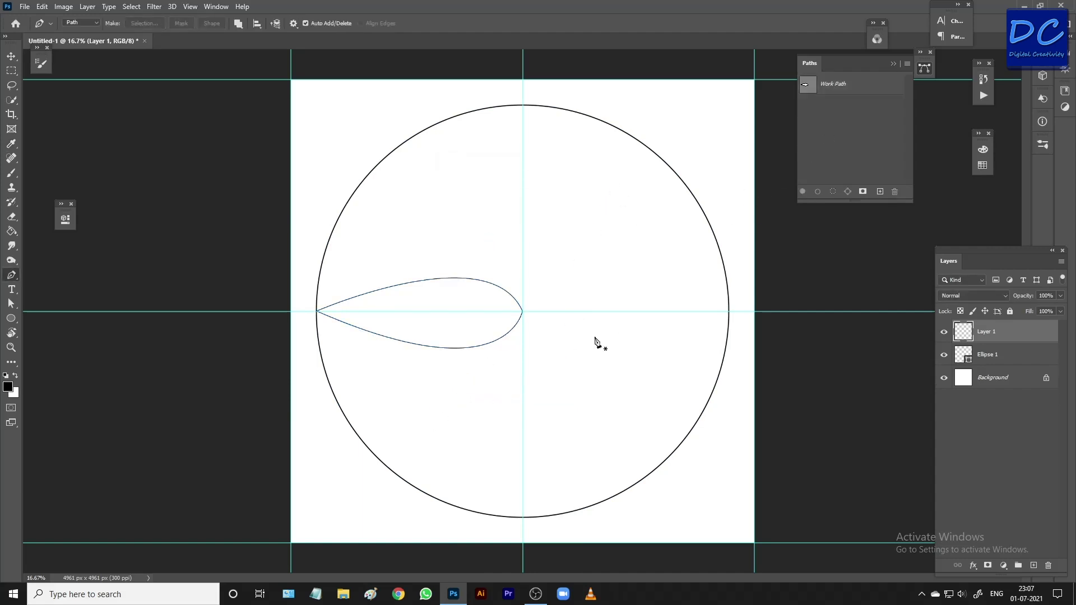
key(ctrl+j)
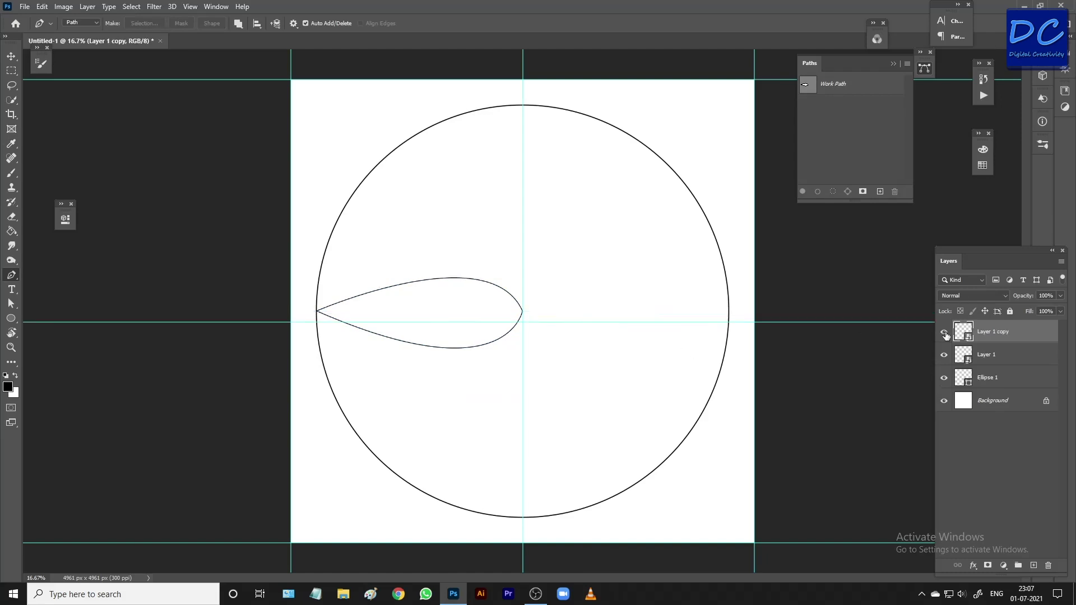
key(ctrl+z)
- Toggle Layer 1 and Layer 1 copy visibility to compare them
click(944, 354)
click(944, 355)
click(943, 334)
click(944, 333)
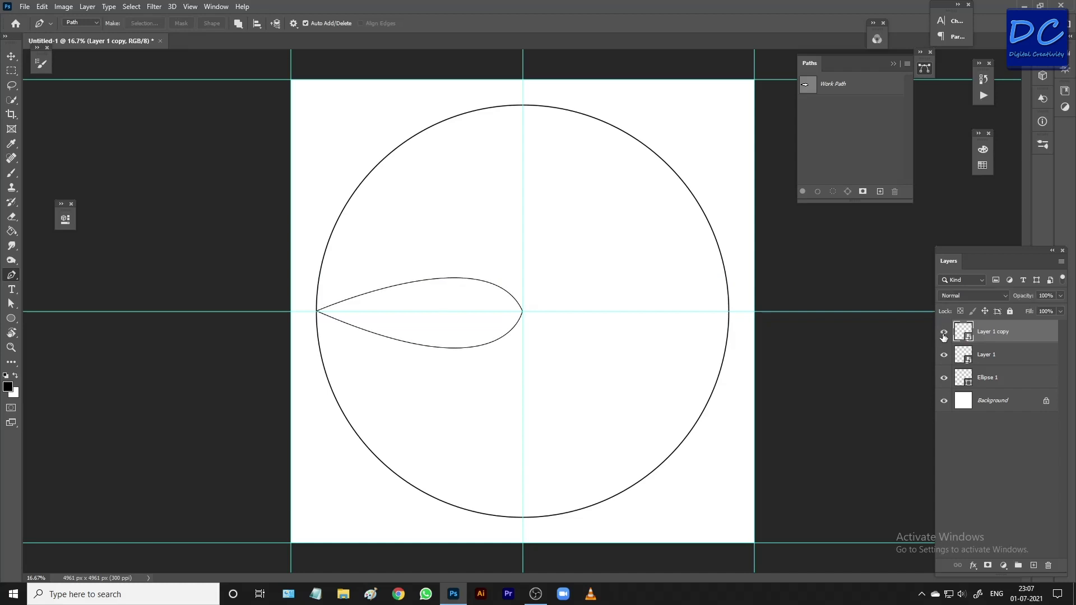
- Flip the teardrop copy horizontally and move it to the circle's right half
key(ctrl+t)
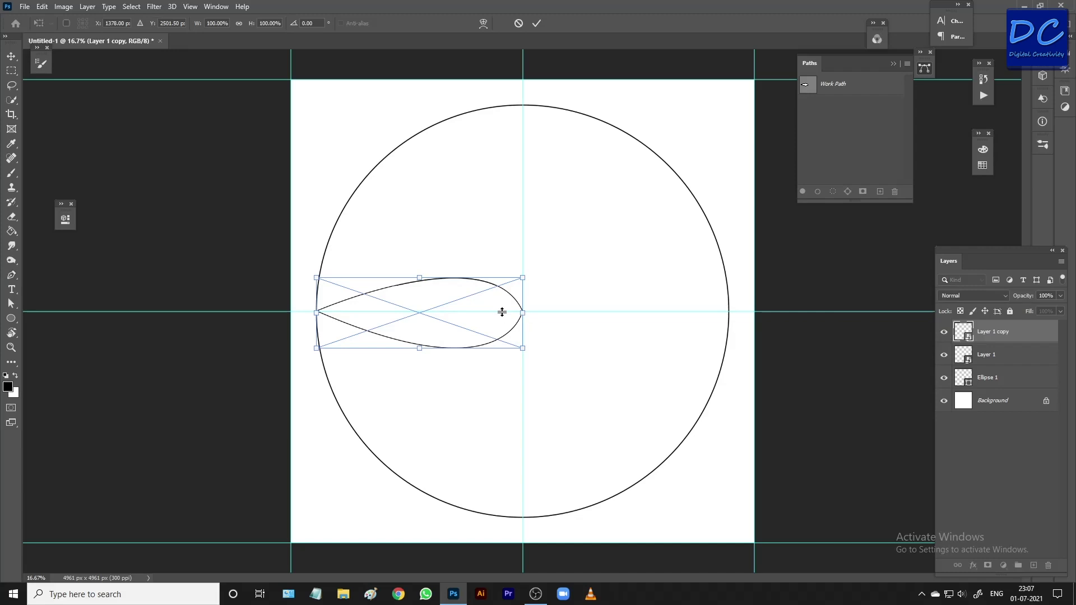
right_click(484, 308)
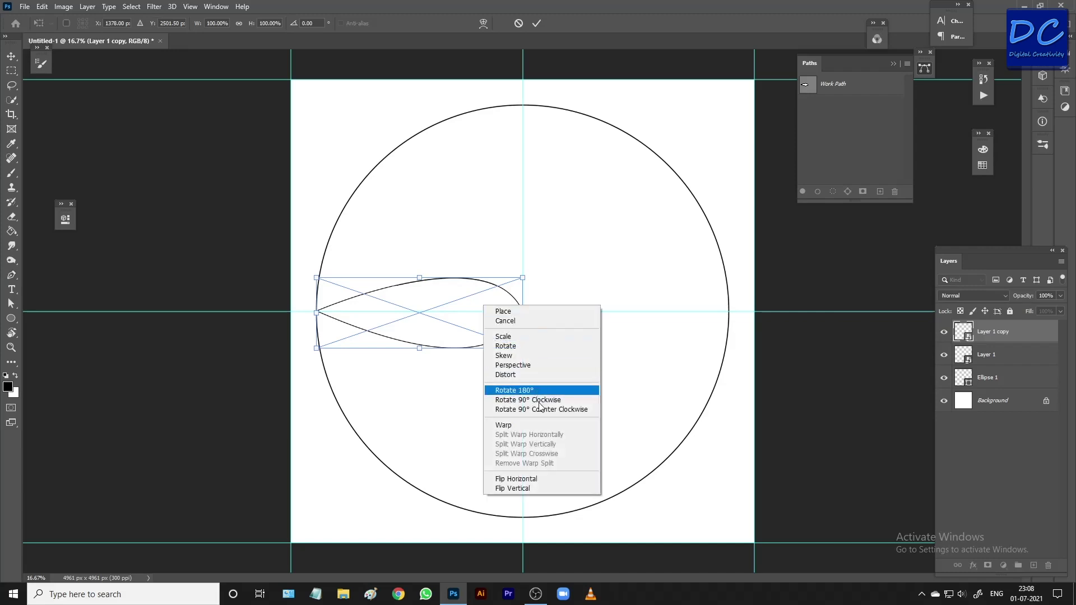
click(529, 478)
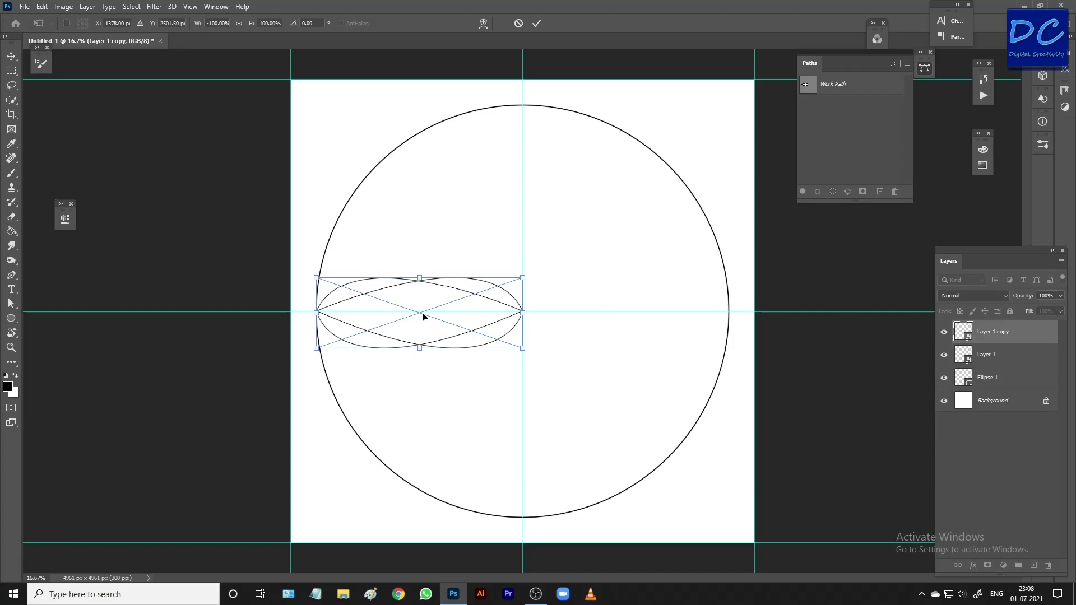
drag(433, 305, 643, 307)
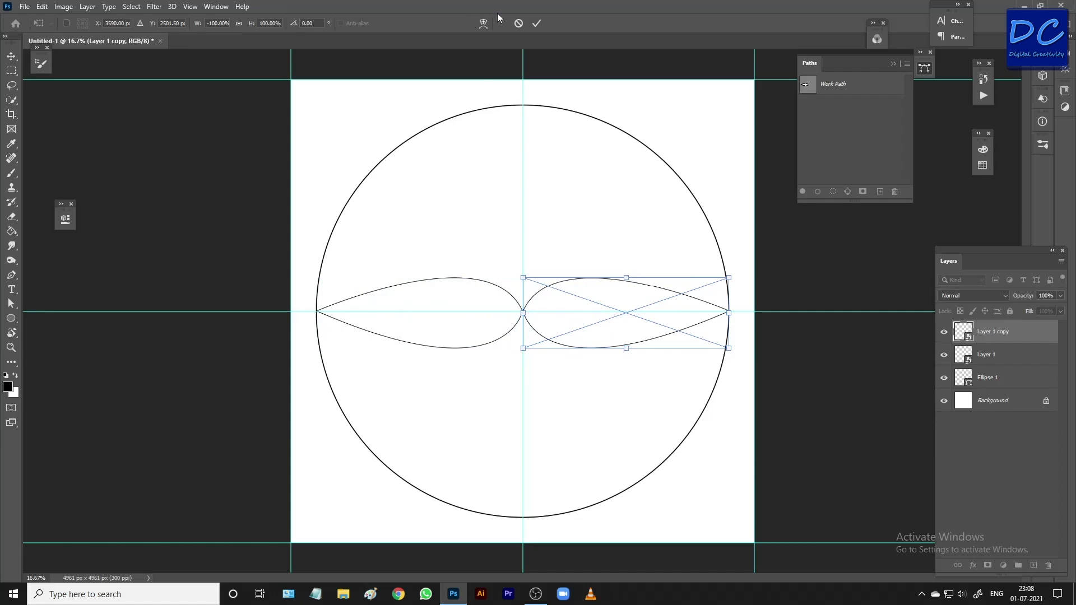
click(537, 23)
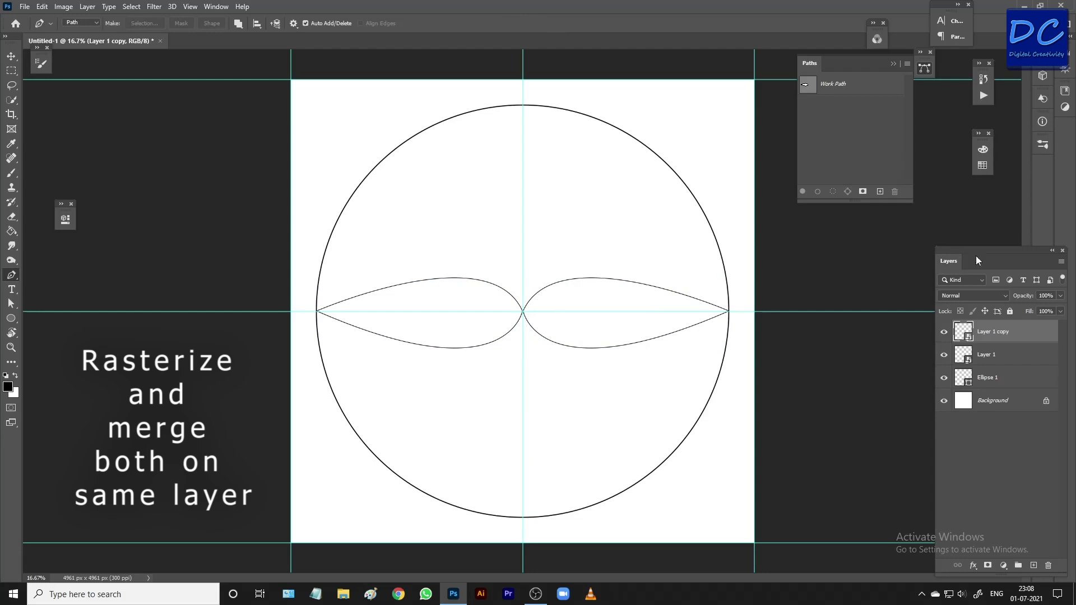
- Rasterize Layer 1 copy holding the mirrored petal
right_click(976, 335)
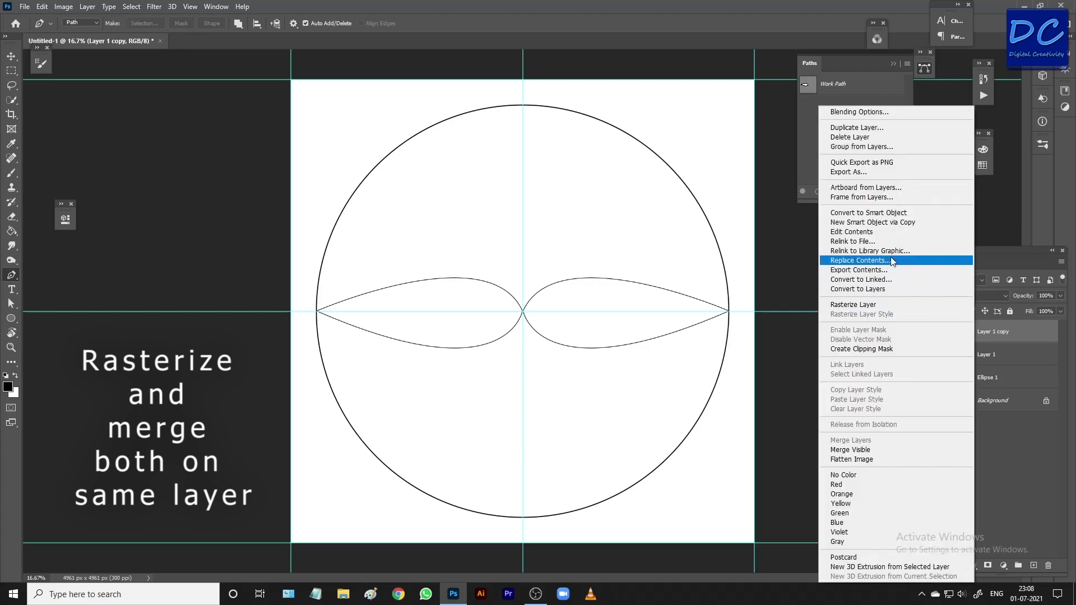
click(881, 310)
right_click(988, 355)
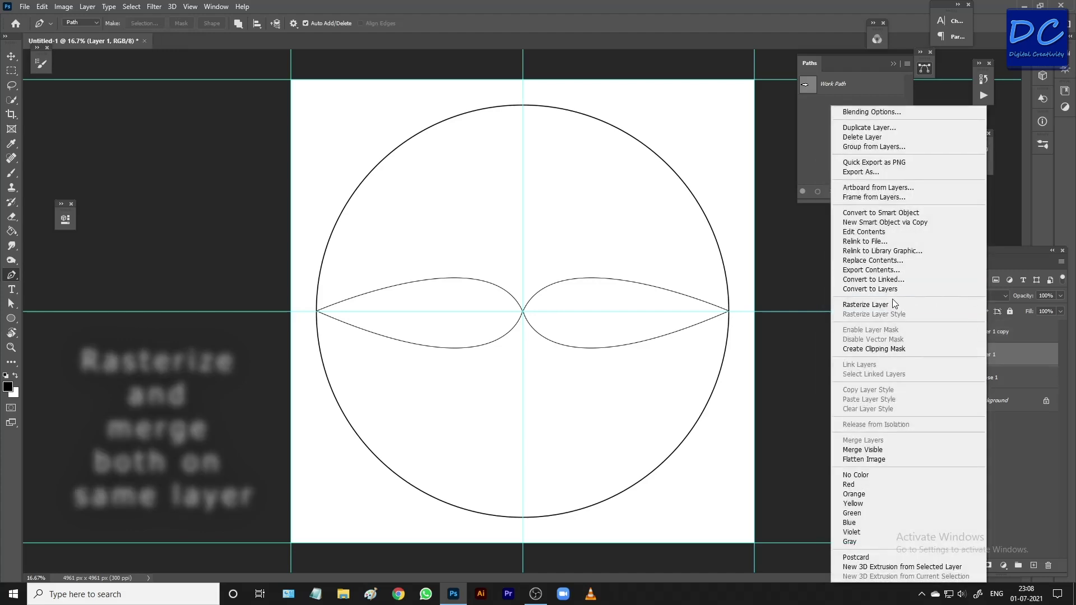
click(895, 305)
- Merge the mirrored petal down into Layer 1 and duplicate the two-petal layer
click(990, 334)
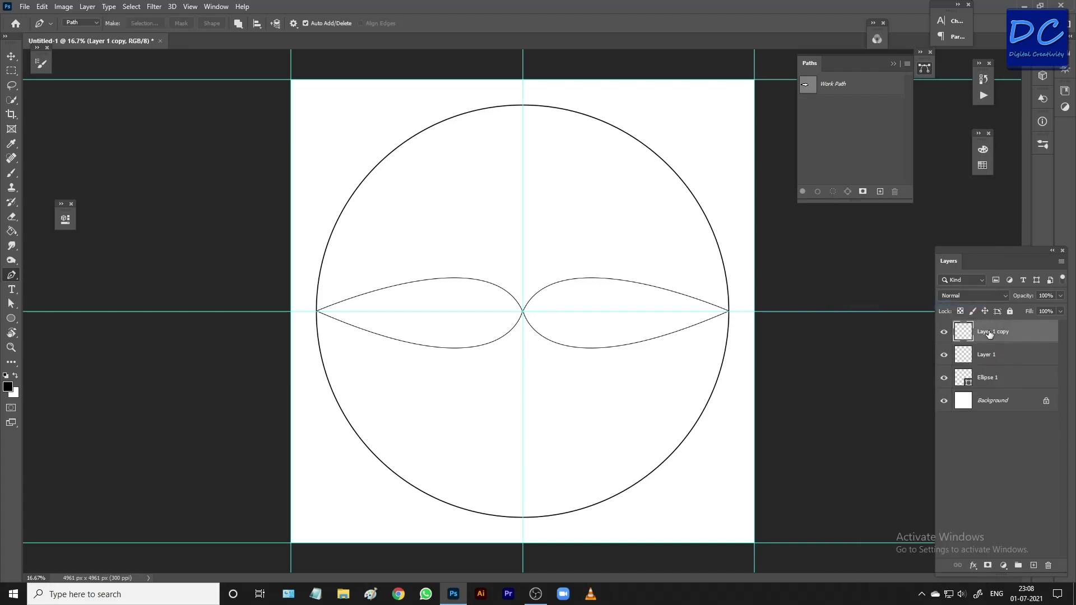
key(ctrl+e)
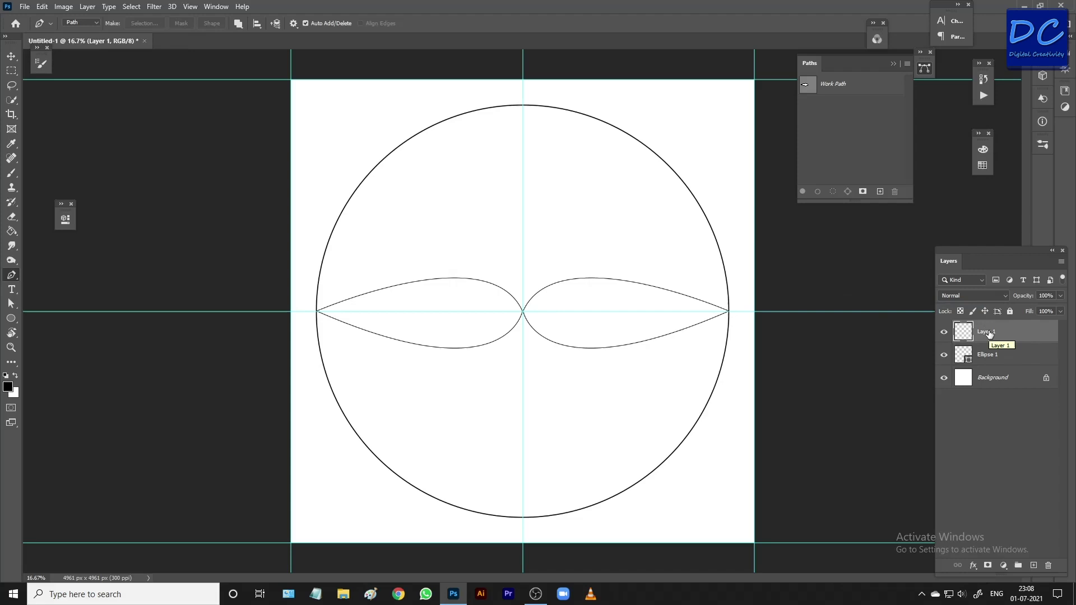
scroll(682, 321, down, 2)
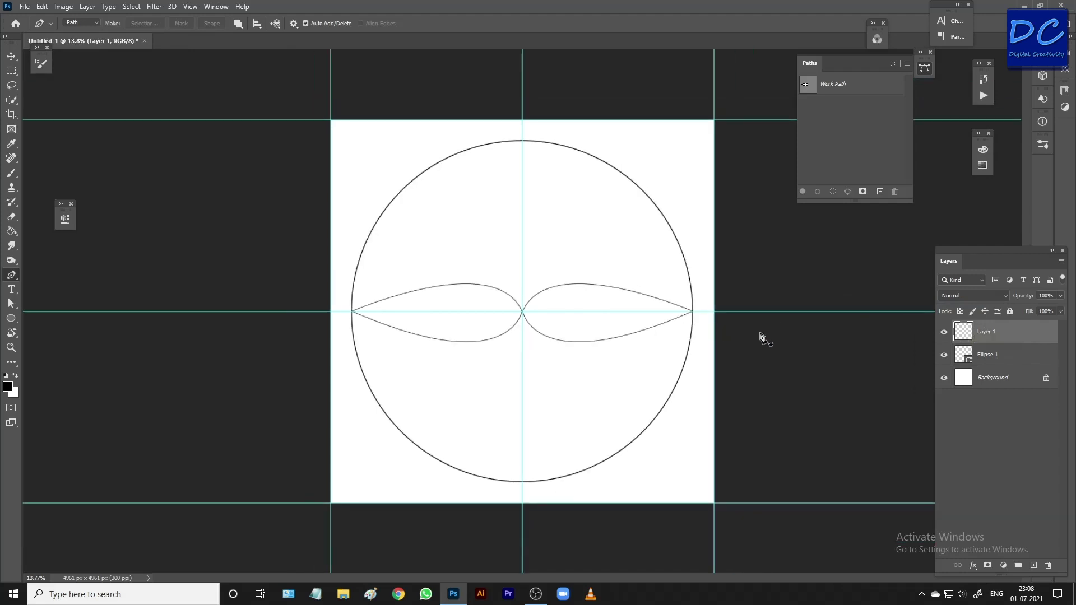
key(ctrl+j)
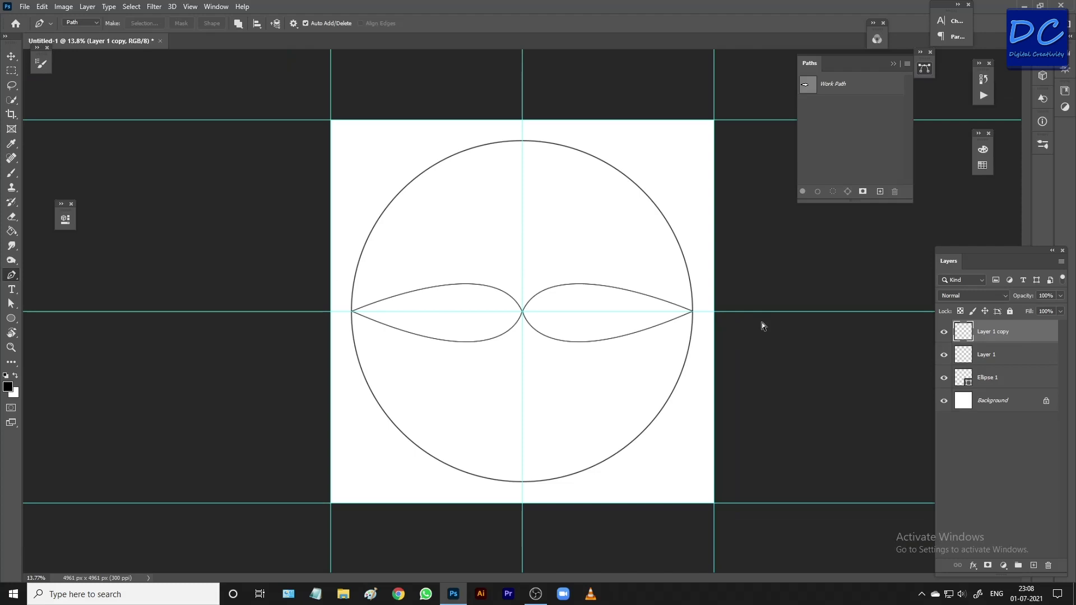
- Rotate the first petal copy 90° to stand vertically and duplicate its layer
key(ctrl+t)
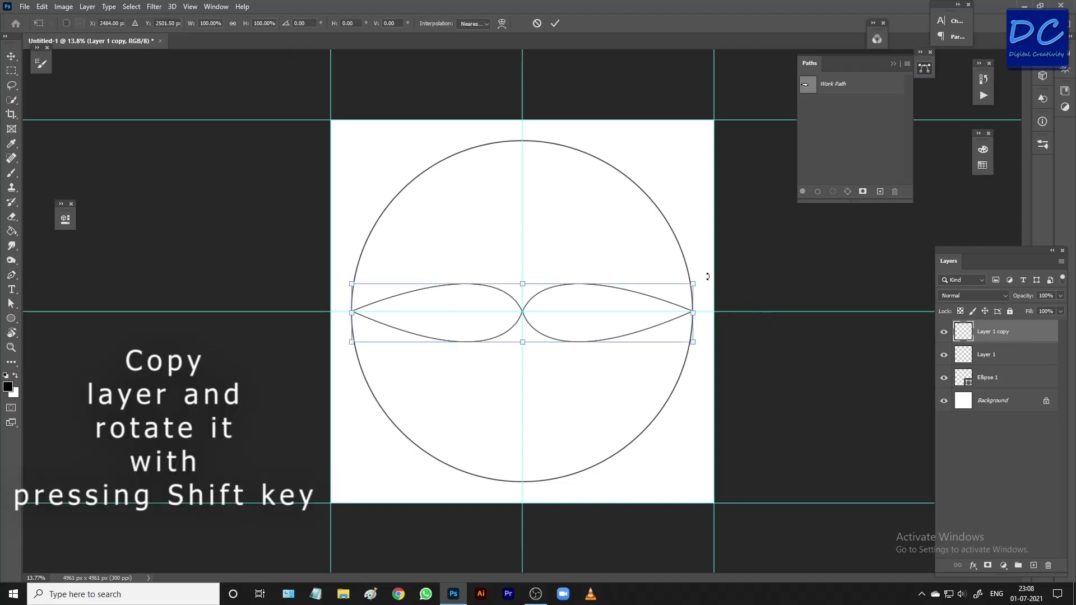
mouse_move(708, 276)
mouse_down()
mouse_move(646, 189)
mouse_move(616, 167)
mouse_move(505, 153)
mouse_up()
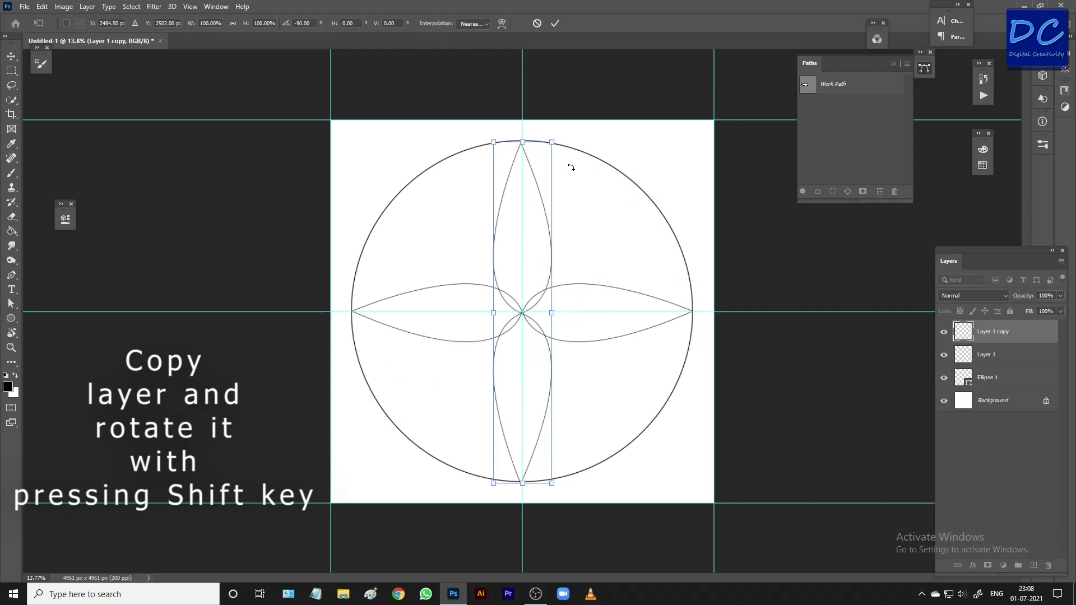
key(Return)
key(p)
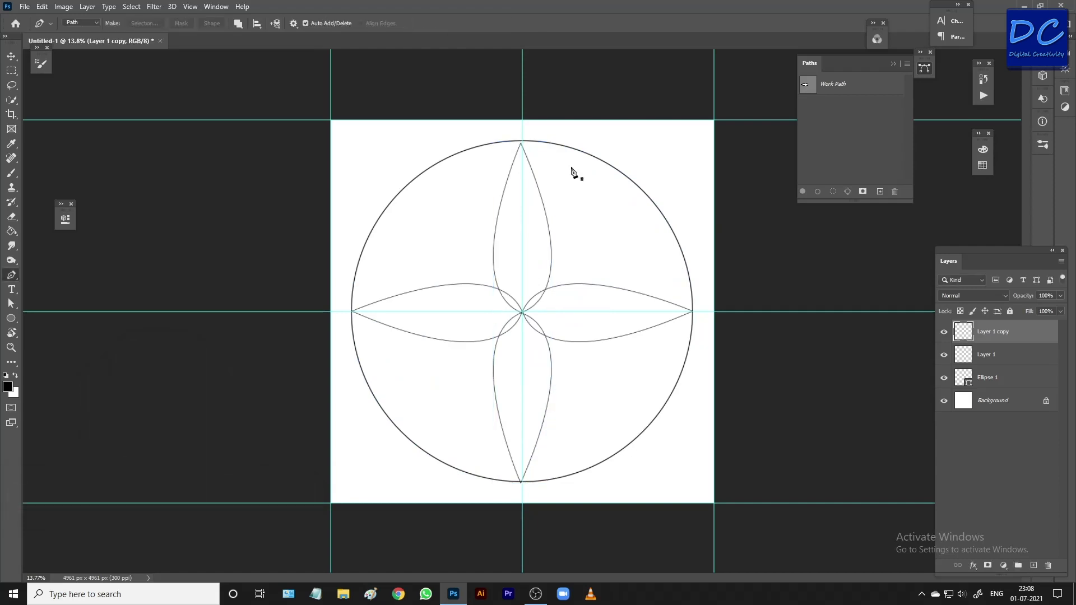
key(ctrl+j)
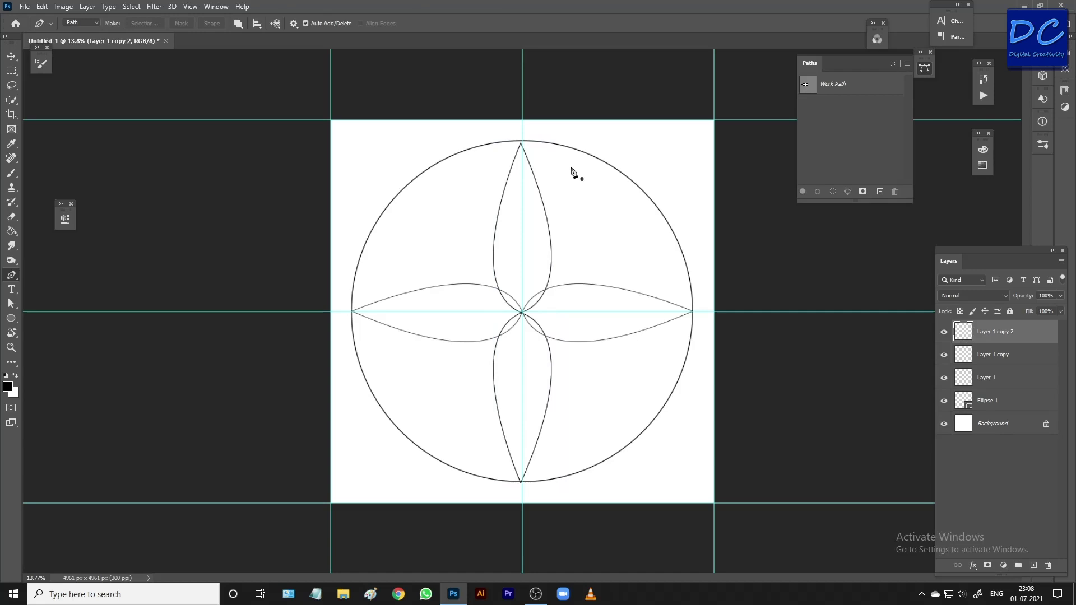
- Rotate the new petal copy to -45° onto the diagonal and duplicate that layer
key(ctrl+t)
drag(565, 133, 440, 138)
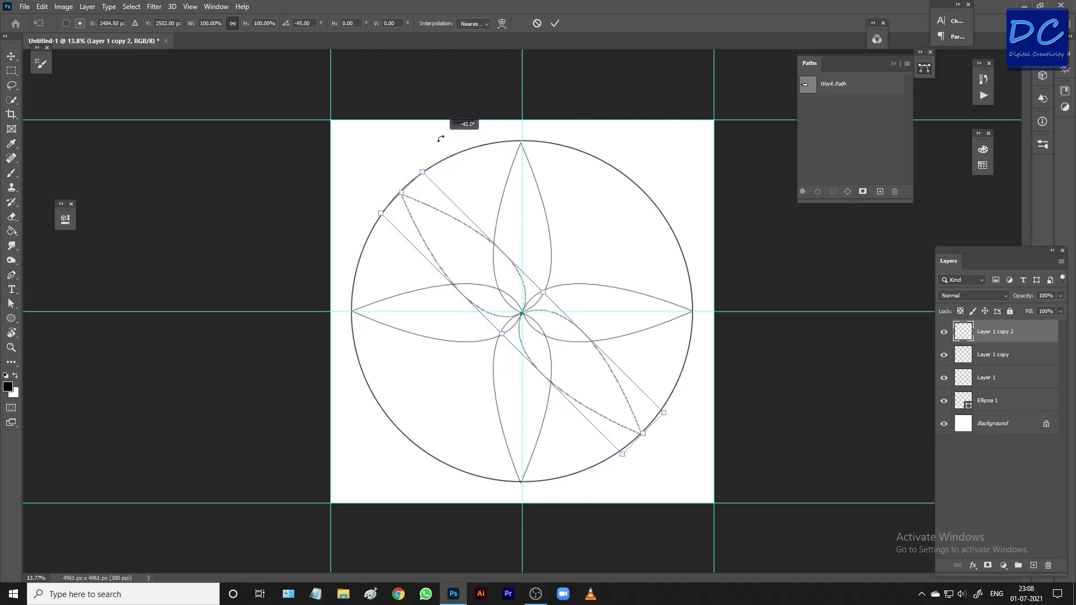
drag(441, 138, 441, 139)
key(Return)
key(p)
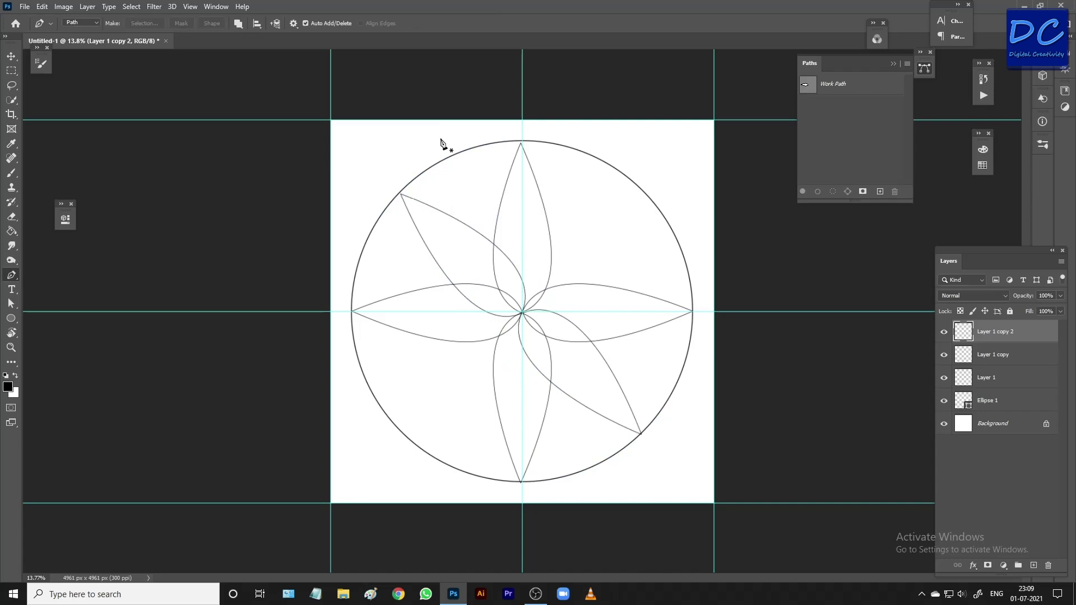
key(ctrl+j)
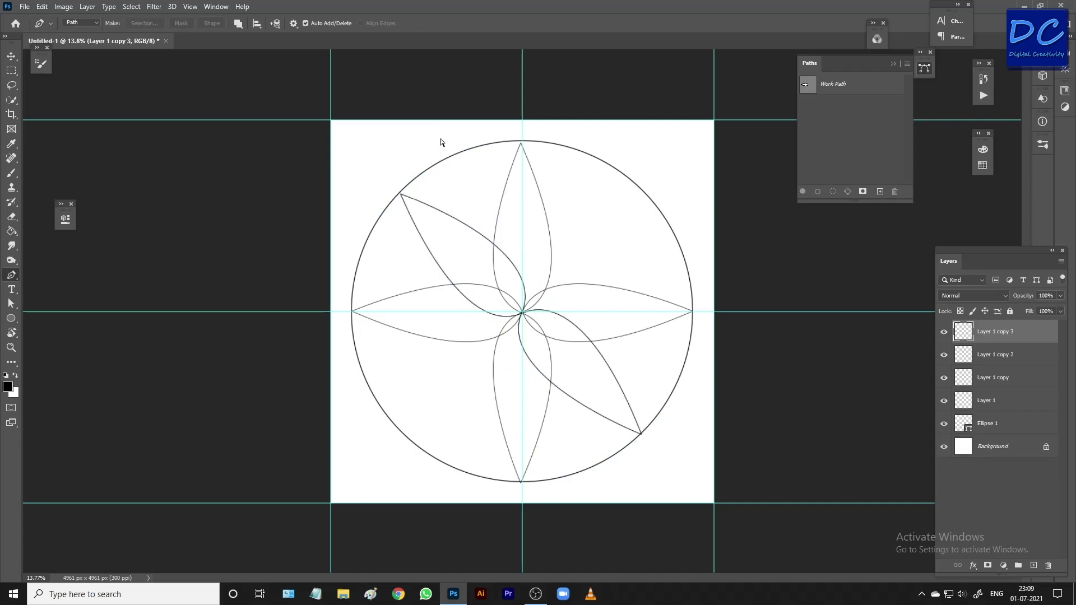
- Rotate Layer 1 copy 3 by −90° onto the opposite diagonal, commit it, and hide guides
key(ctrl+t)
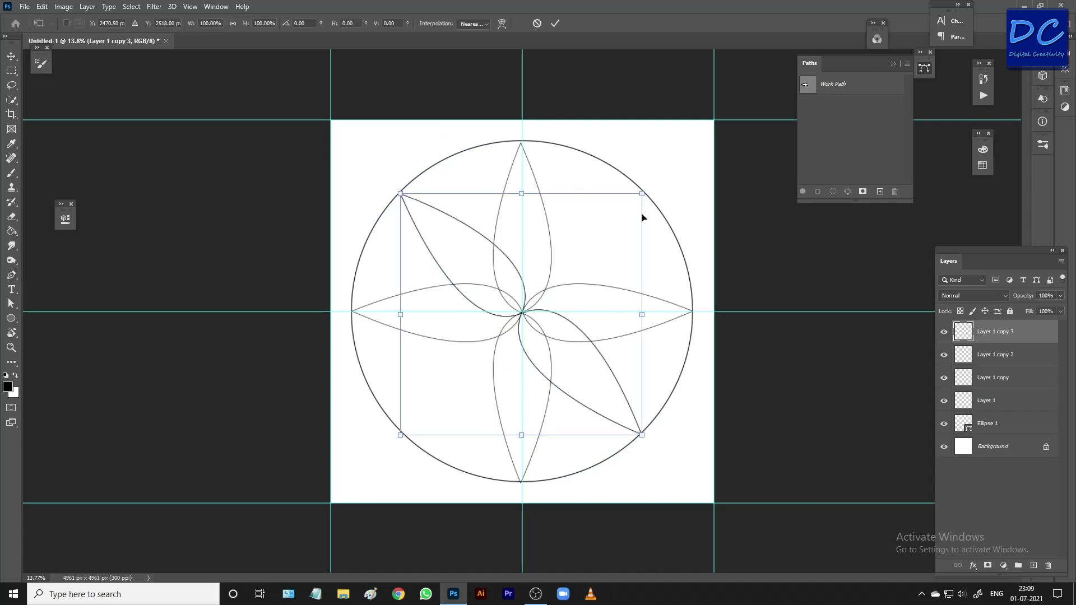
mouse_move(651, 185)
mouse_down()
mouse_move(486, 158)
mouse_move(430, 183)
mouse_up()
click(555, 23)
key(p)
key(ctrl+semicolon)
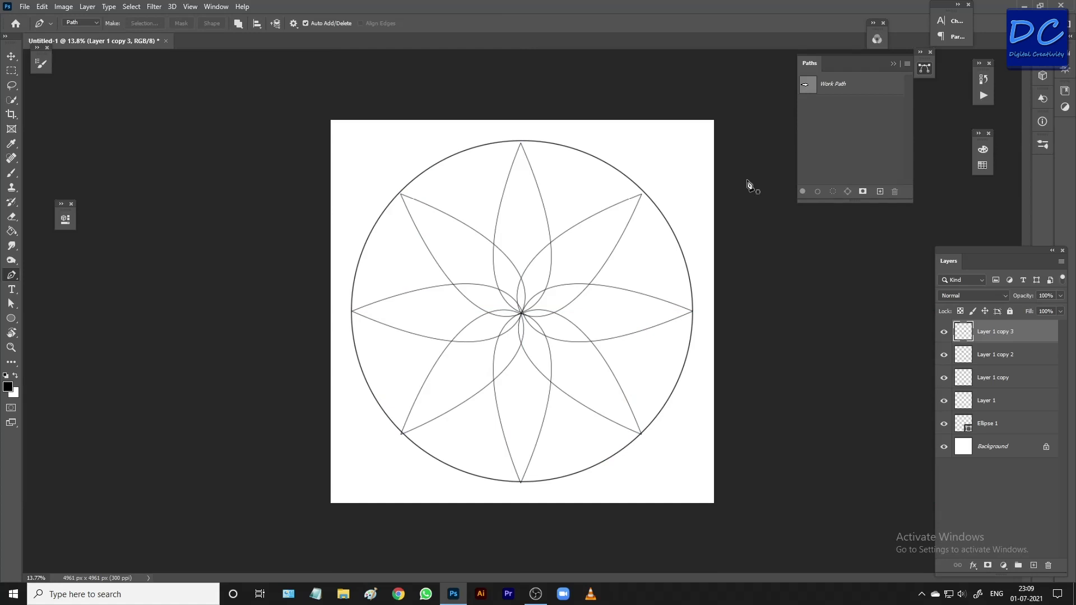
- Hide Ellipse 1, merge Layer 1 through Layer 1 copy 3, and duplicate it as Layer 1 copy 4
click(945, 425)
click(945, 425)
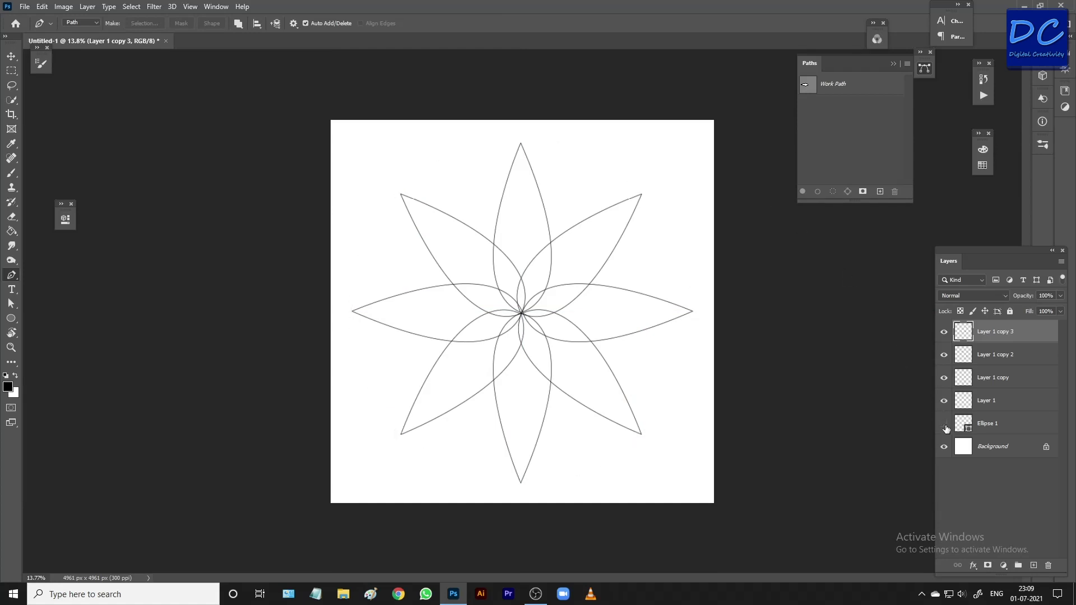
click(957, 403)
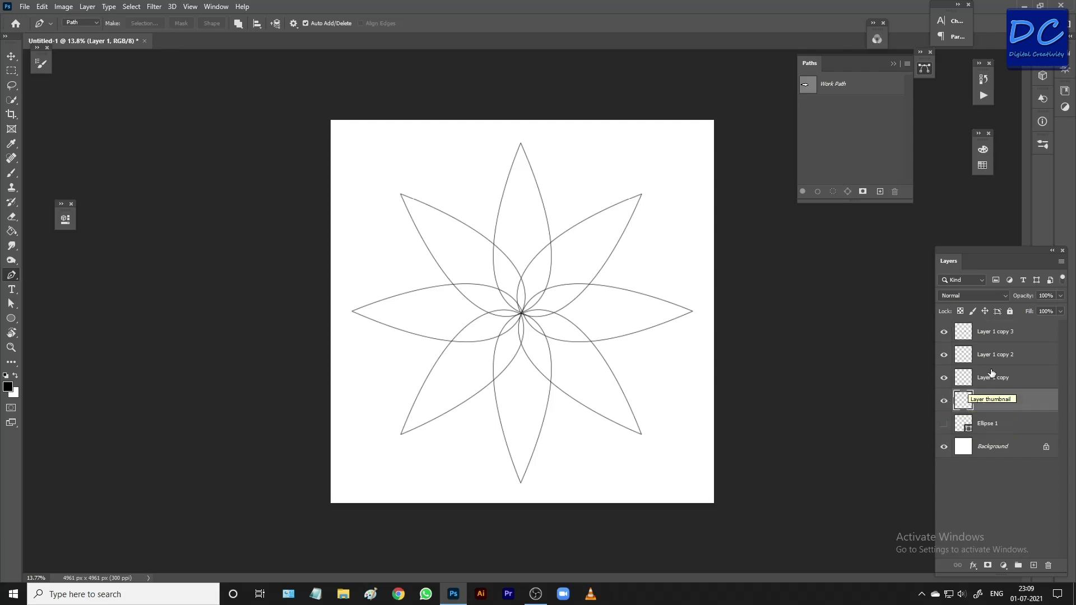
shift+click(987, 335)
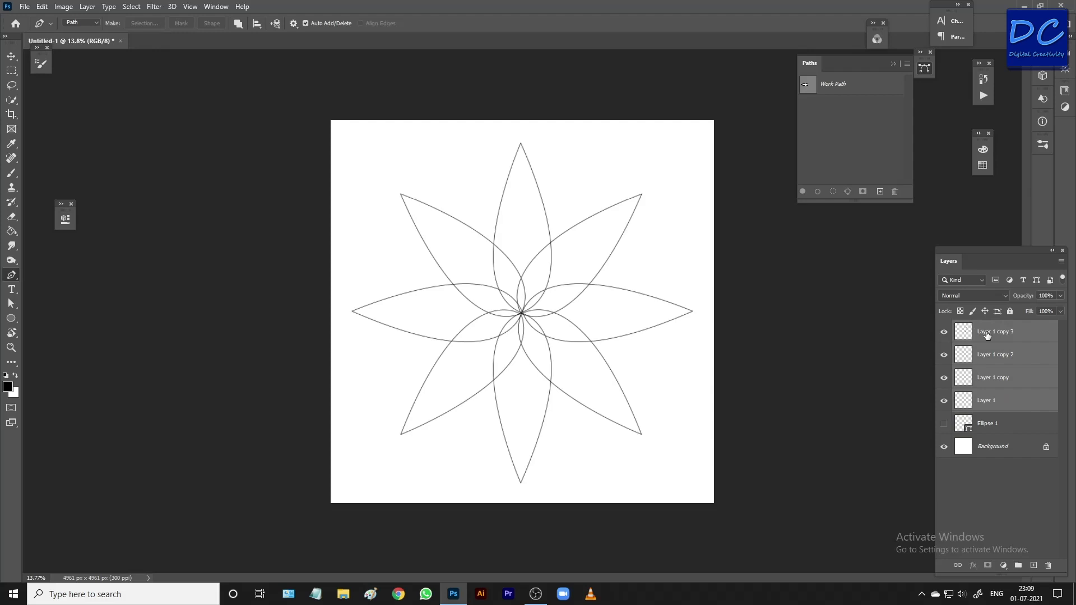
key(ctrl+e)
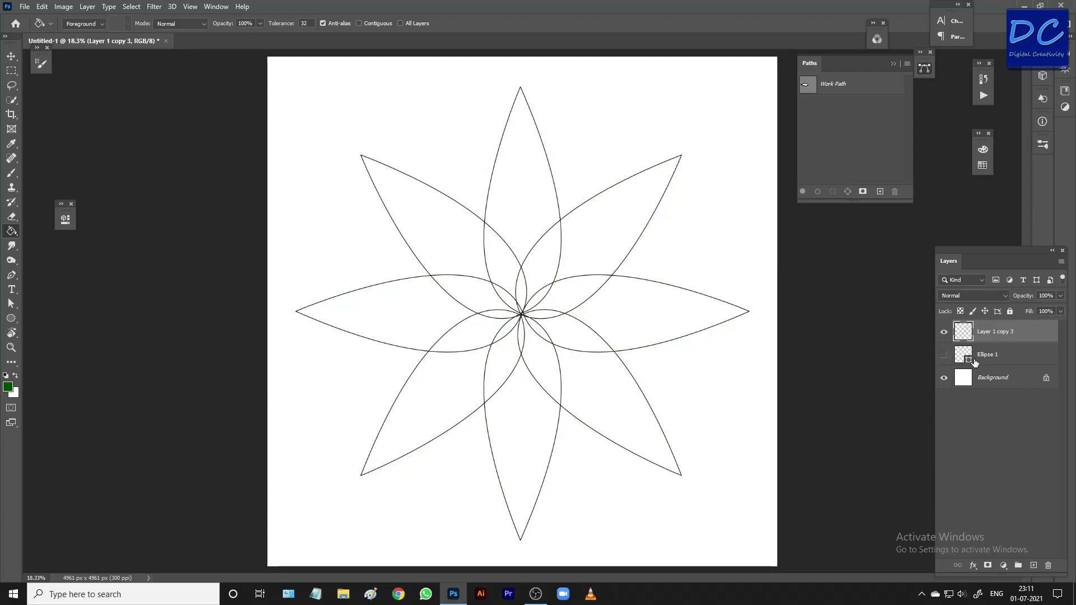
key(ctrl+j)
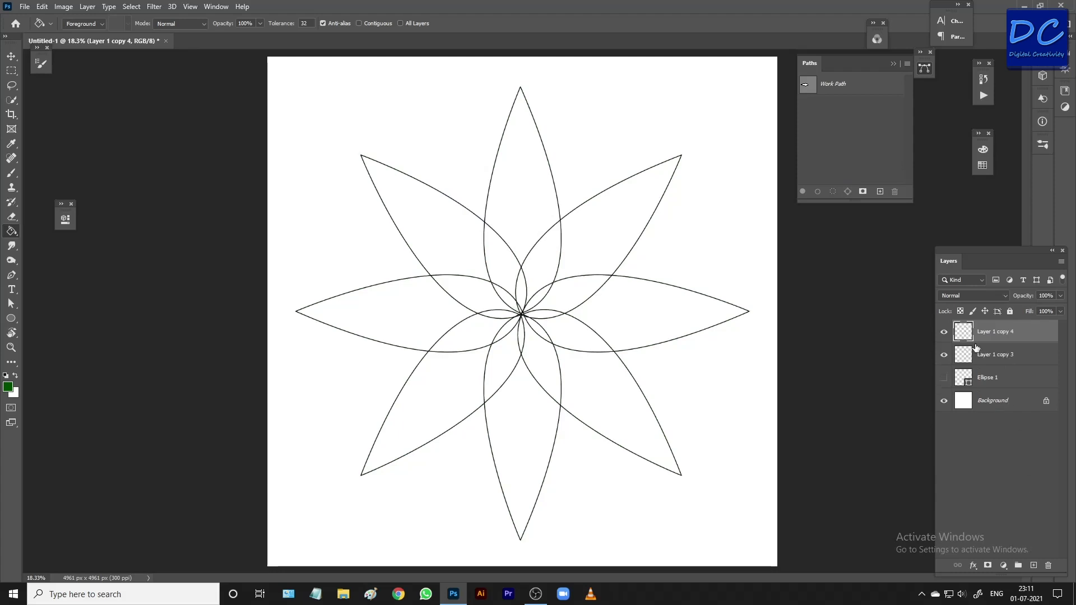
- Hide Layer 1 copy 3 and add a new layer filled with white
click(944, 355)
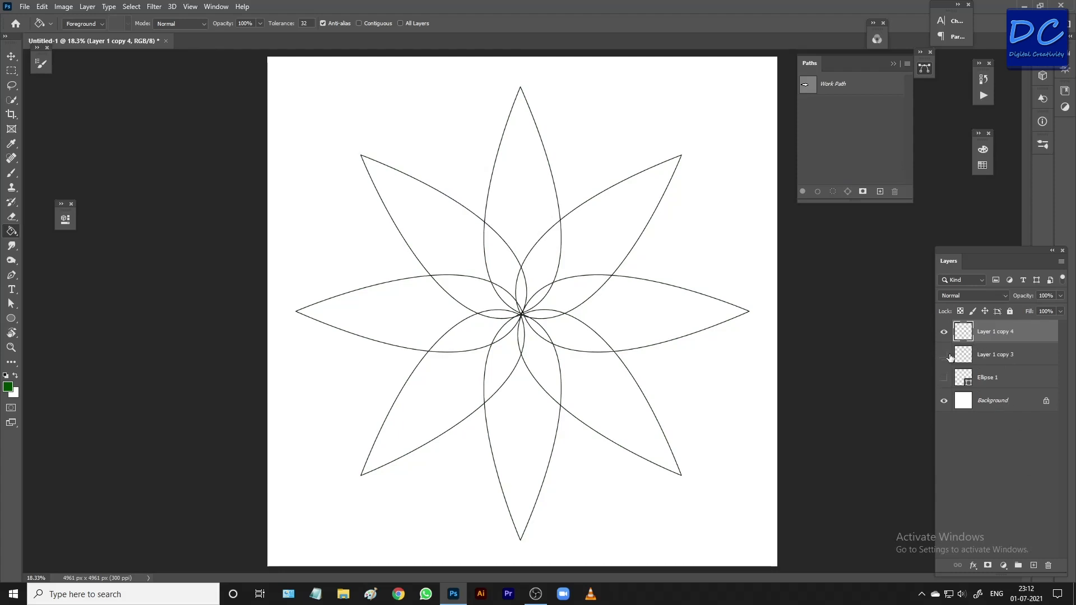
click(1003, 359)
click(1035, 566)
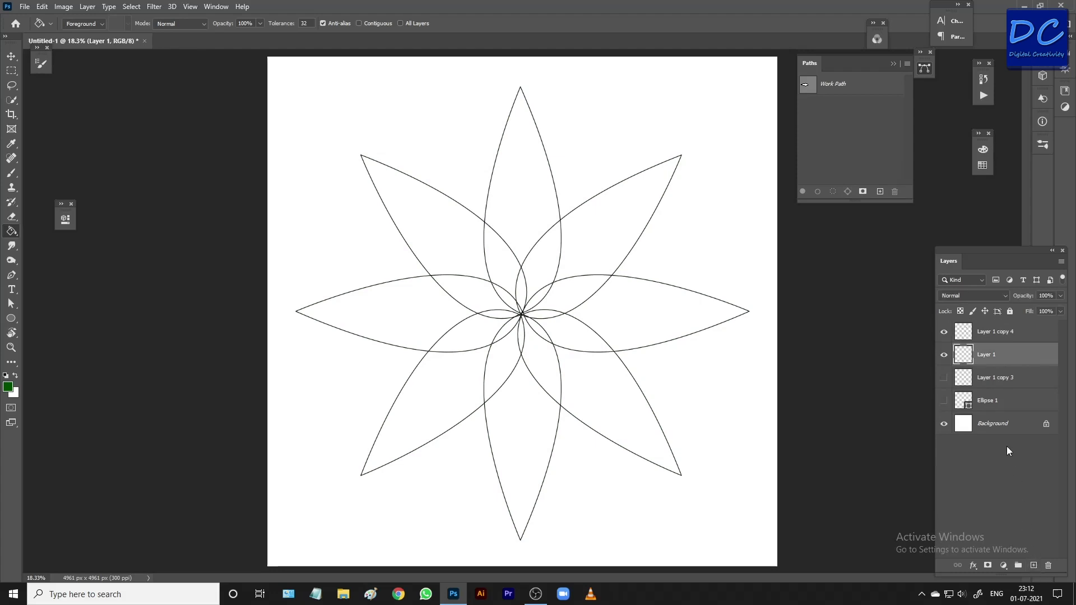
key(shift+F5)
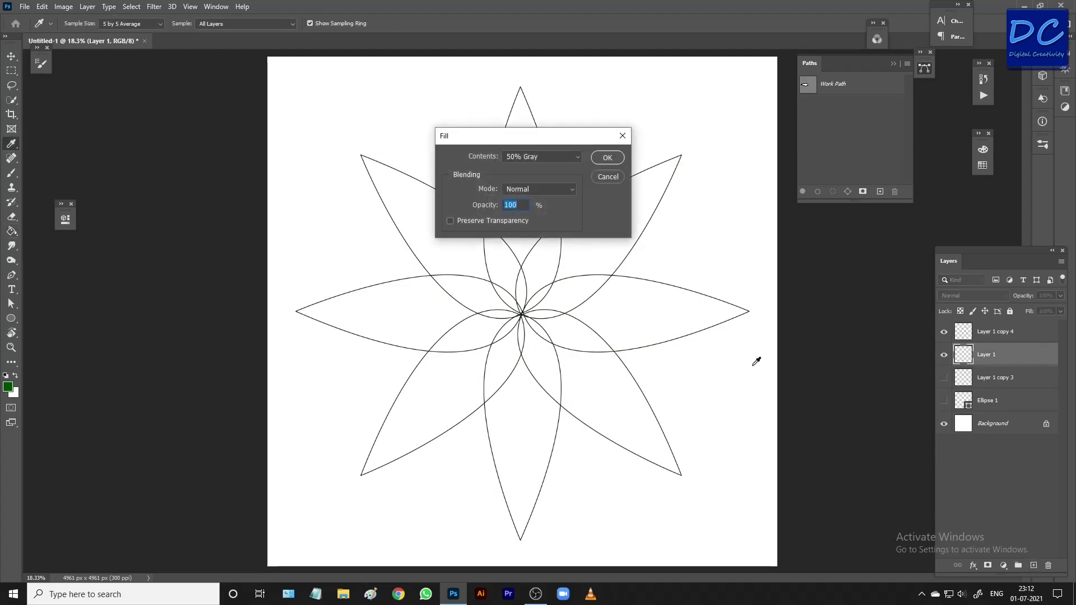
click(608, 177)
key(g)
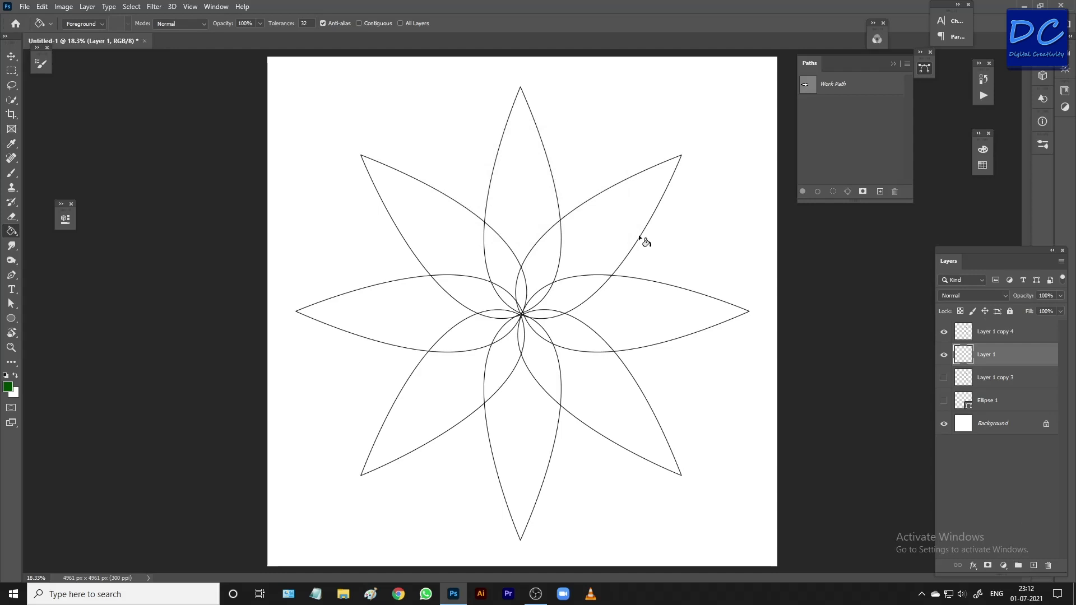
key(x)
click(945, 332)
- Merge the Layer 1 copy 4 flower outlines down onto the white layer as Layer 1
click(987, 332)
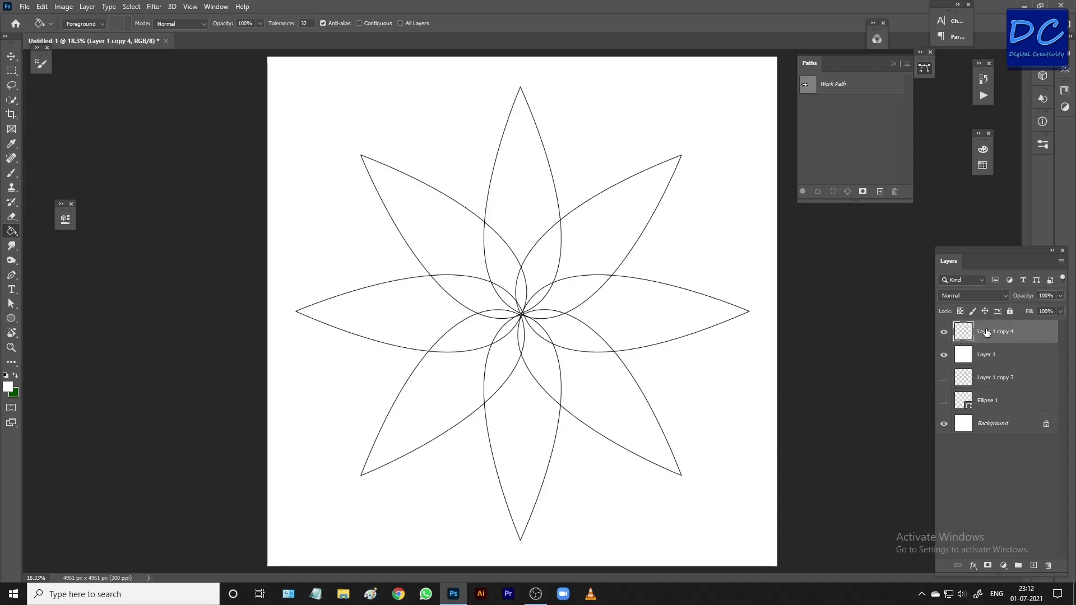
key(ctrl+e)
click(945, 332)
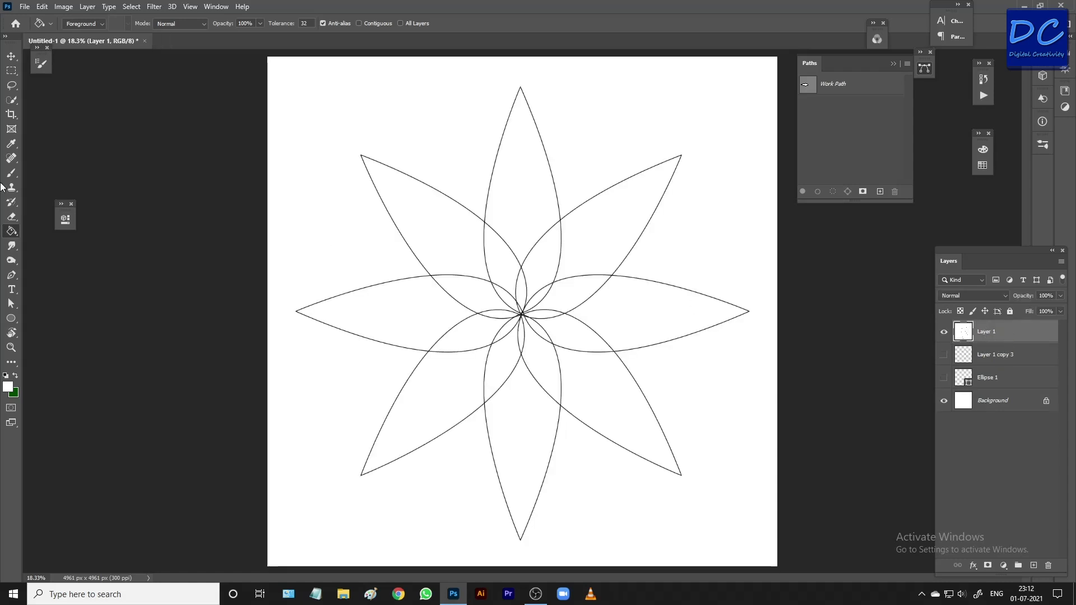
click(11, 101)
- Try a rough selection of the upper-left petal tip, then discard it
drag(425, 235, 447, 241)
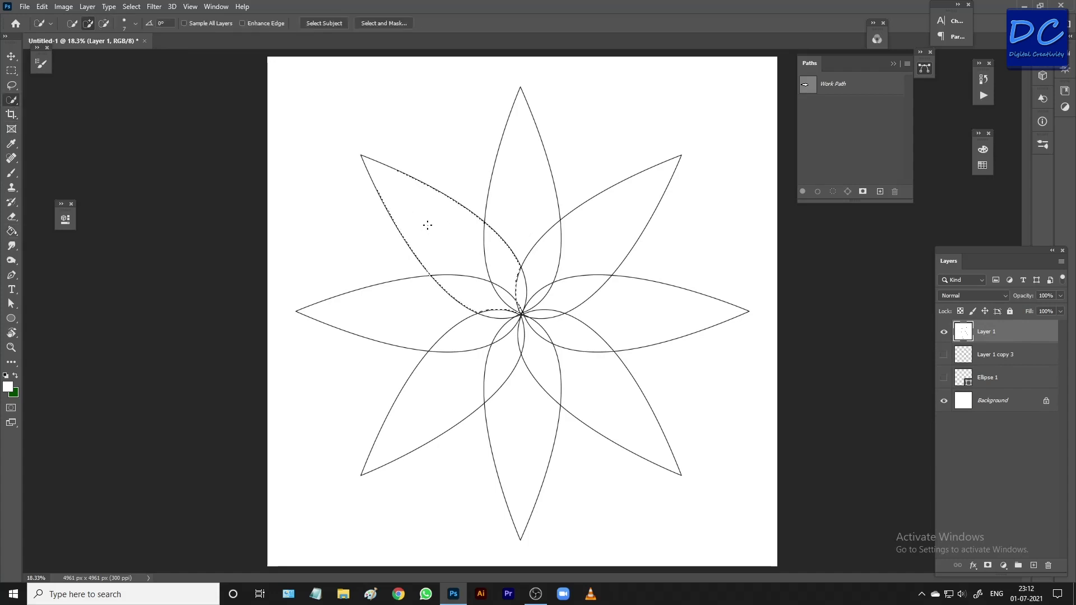
click(368, 171)
click(361, 156)
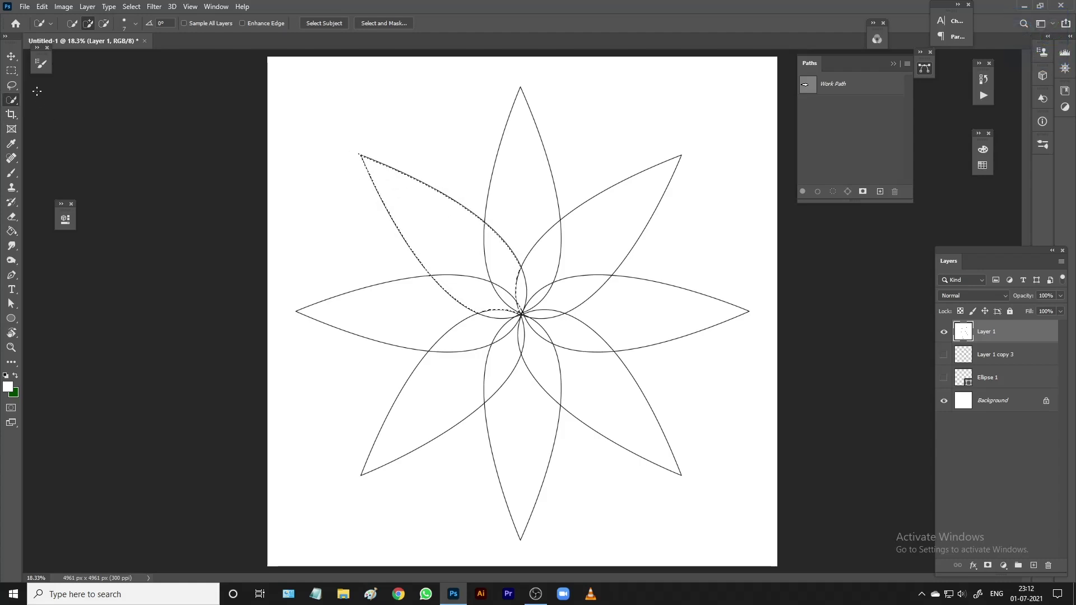
click(11, 85)
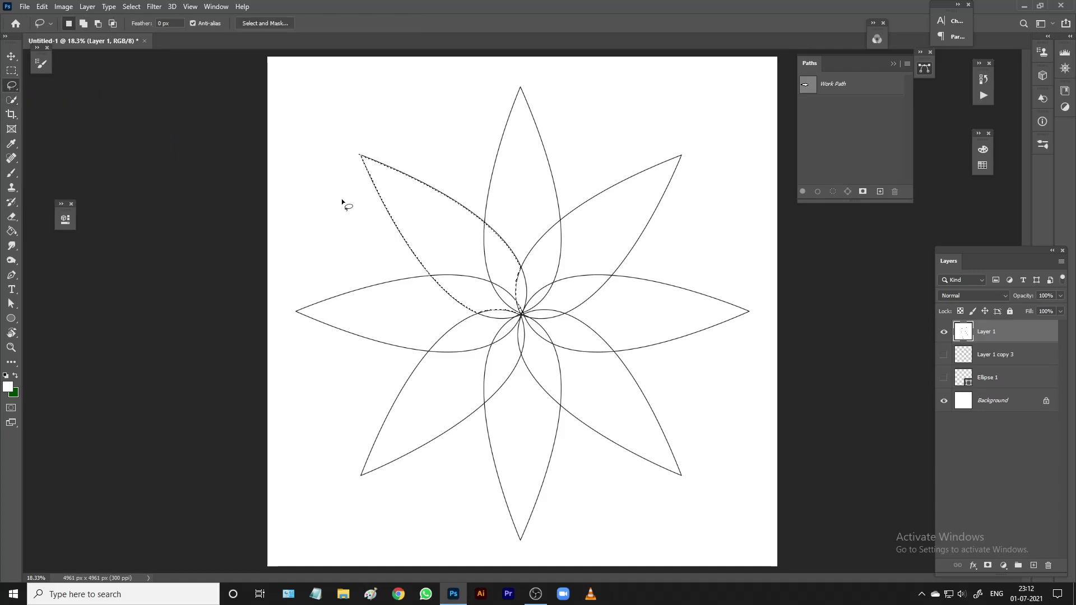
drag(373, 179, 388, 199)
key(ctrl+comma)
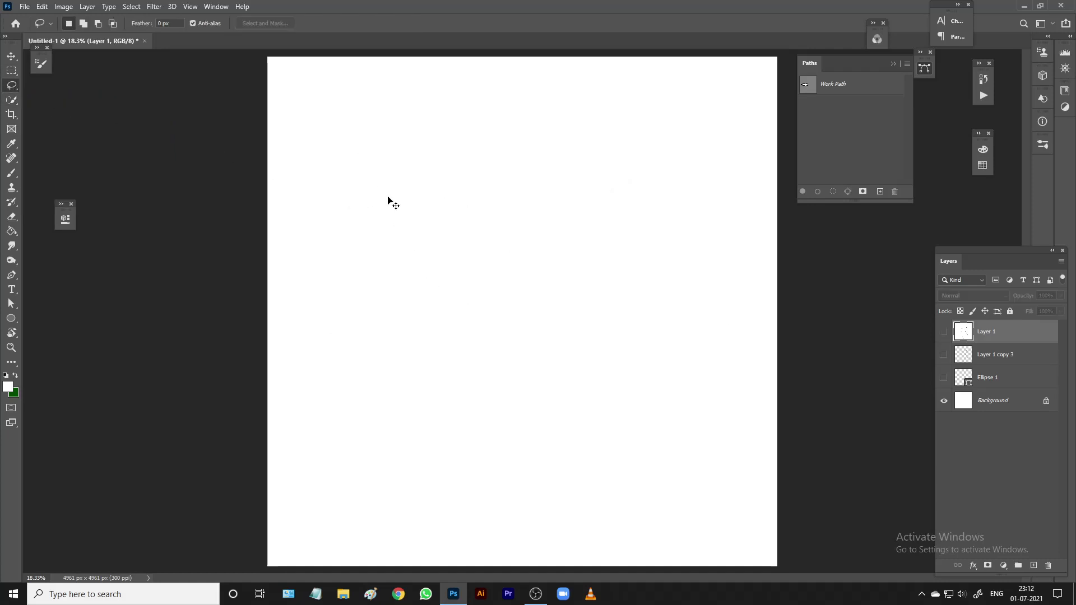
key(ctrl+comma)
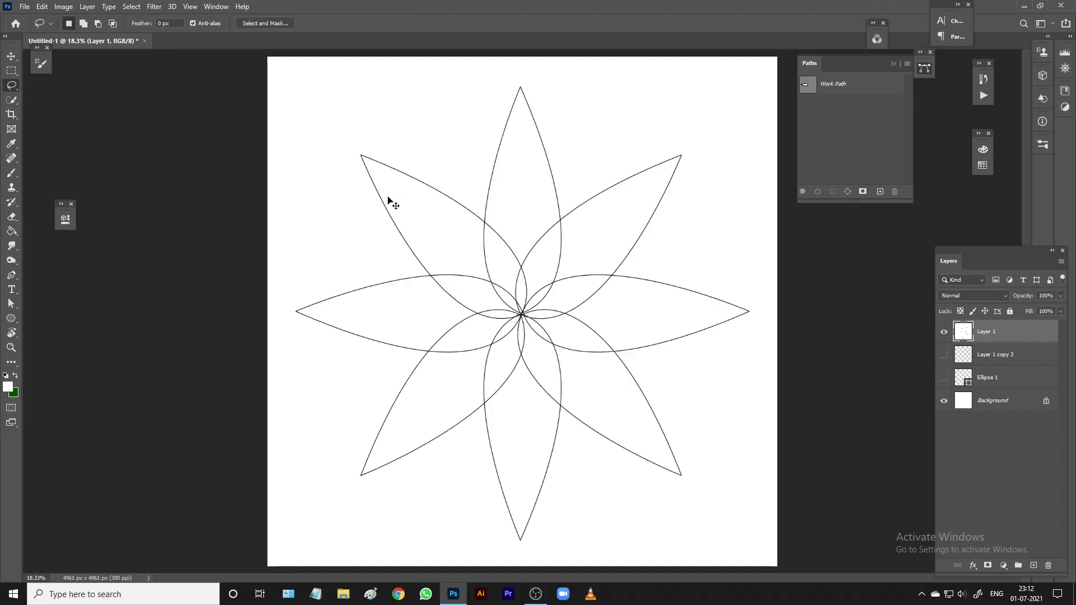
- Magic Wand-select the outer tips of all eight petals and begin picking pink ff63b3
drag(11, 103, 53, 124)
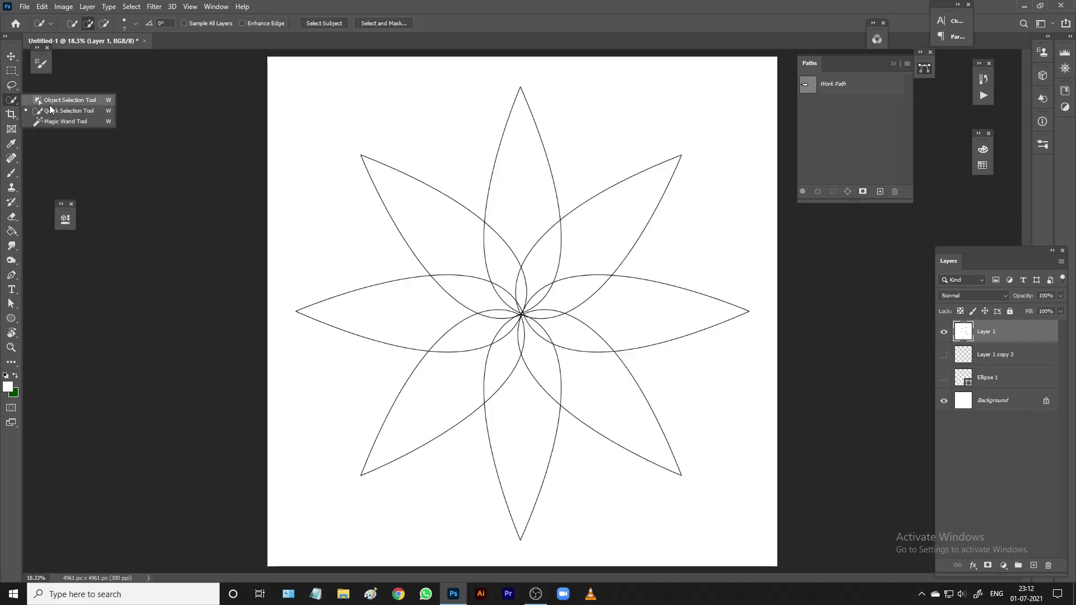
click(416, 226)
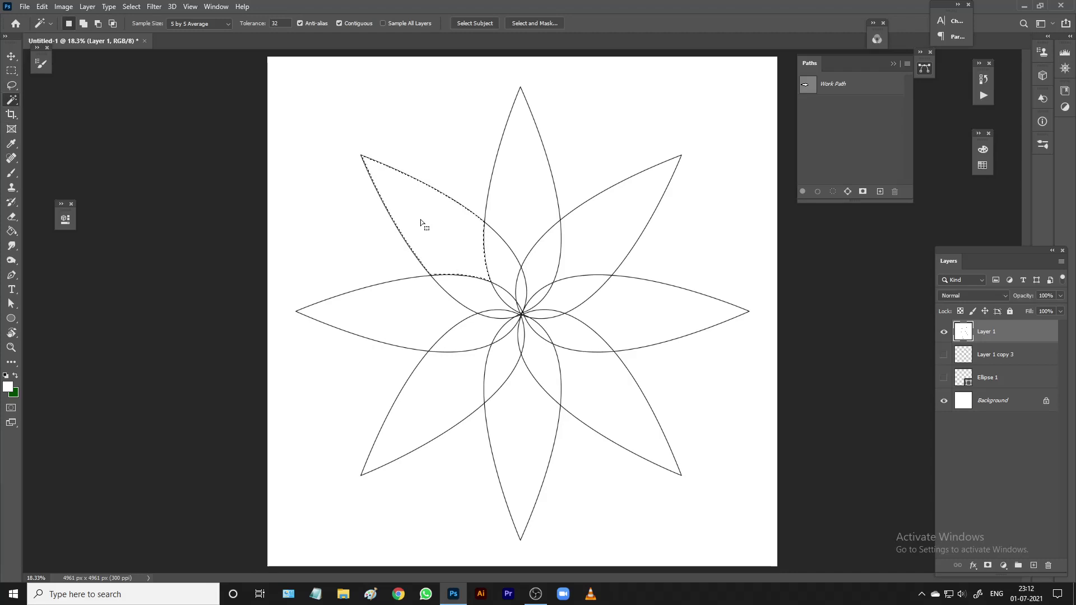
shift+click(512, 198)
shift+click(622, 219)
shift+click(650, 317)
shift+click(624, 389)
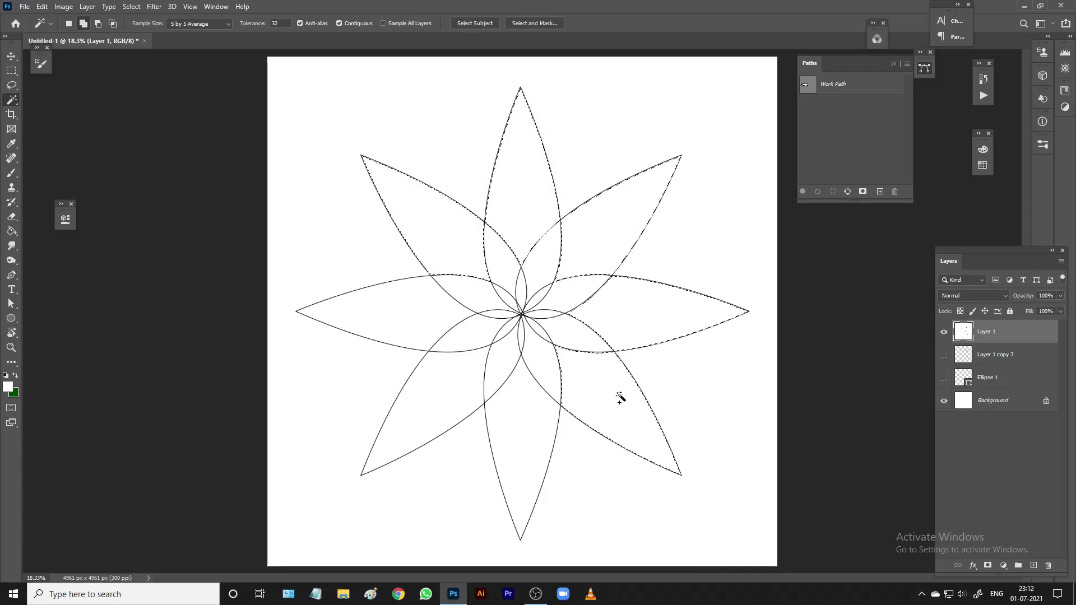
shift+click(541, 432)
shift+click(435, 404)
shift+click(397, 324)
click(7, 386)
click(149, 232)
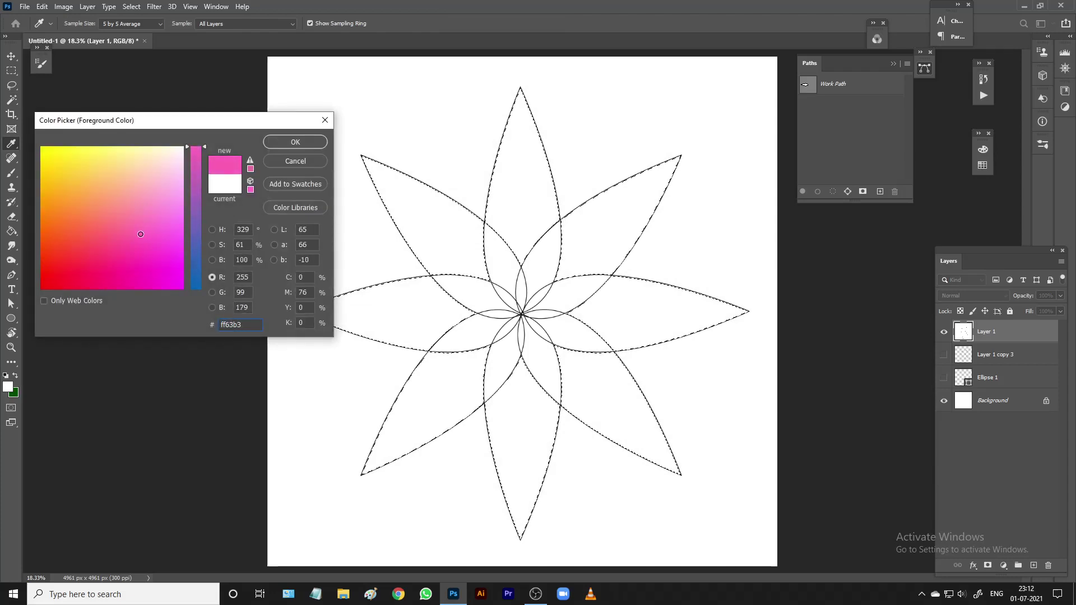
- Confirm pink ff63b3, bucket-fill the selected petal tips, and clear the selection
click(296, 142)
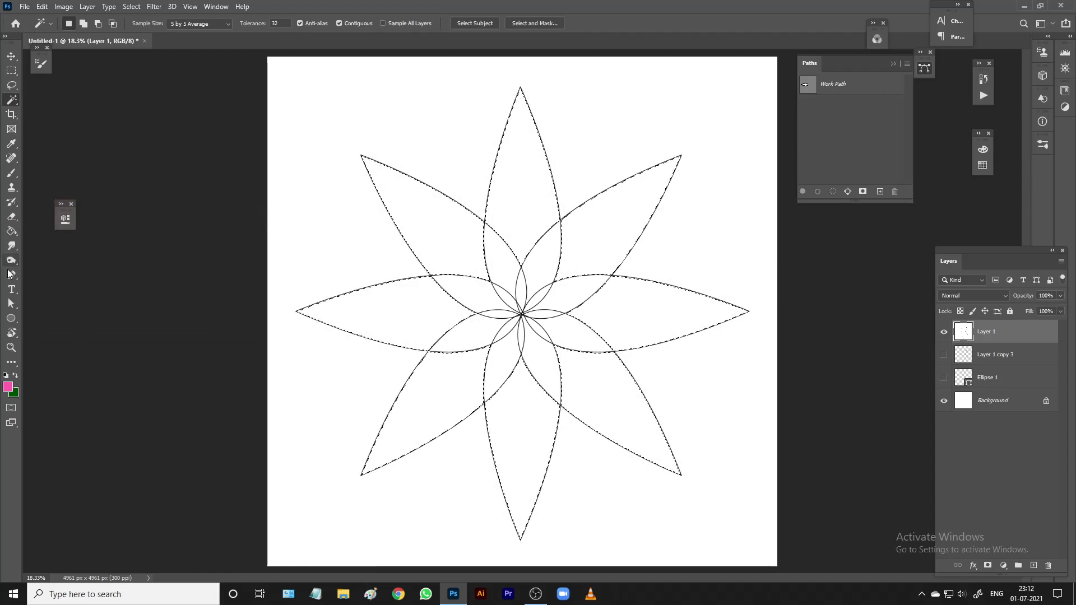
click(13, 234)
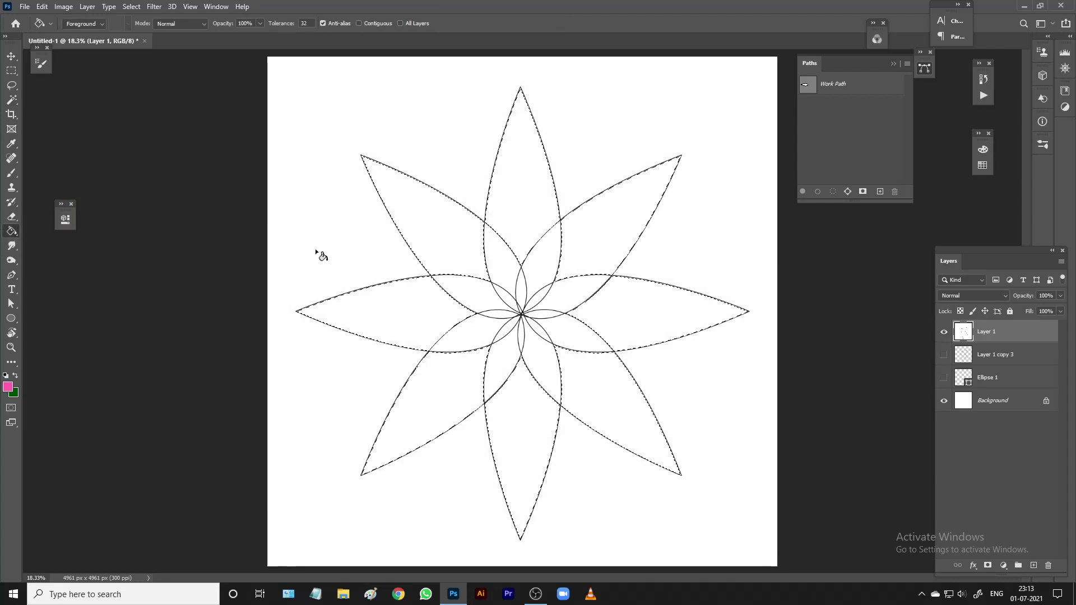
click(417, 210)
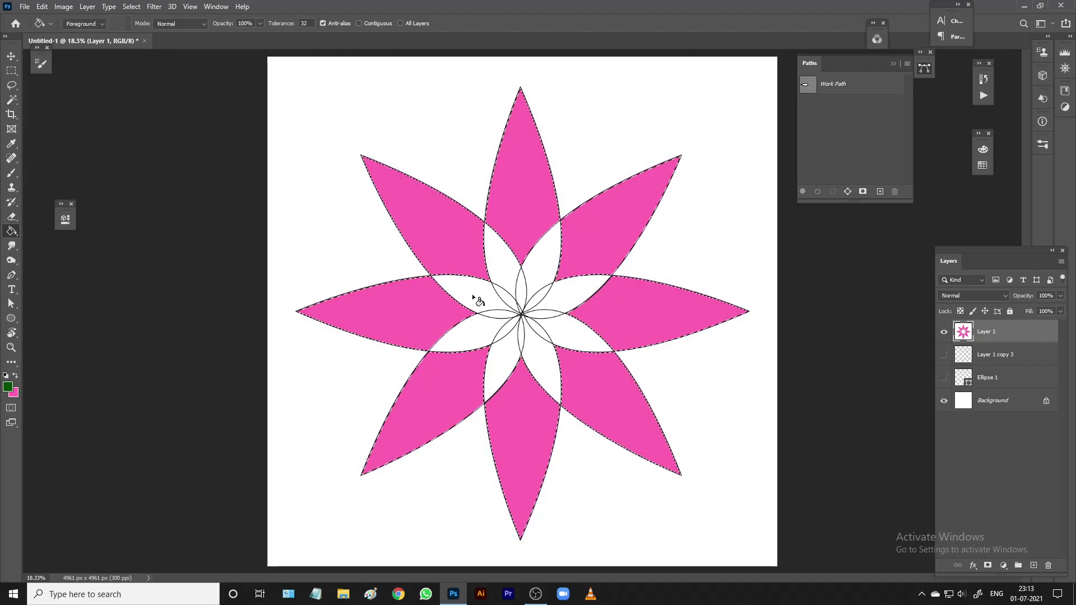
key(w)
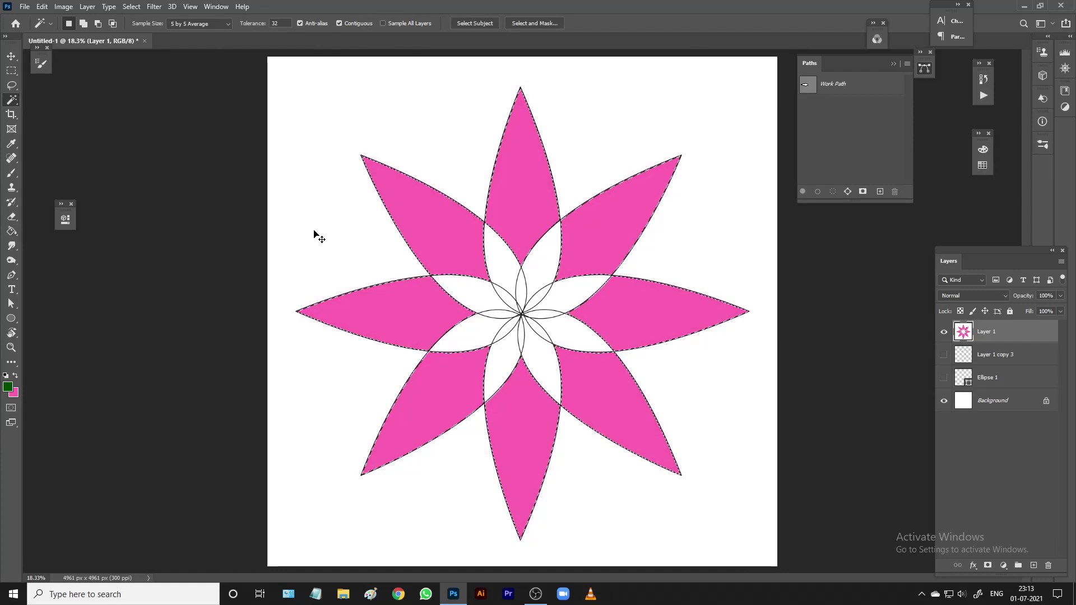
click(218, 228)
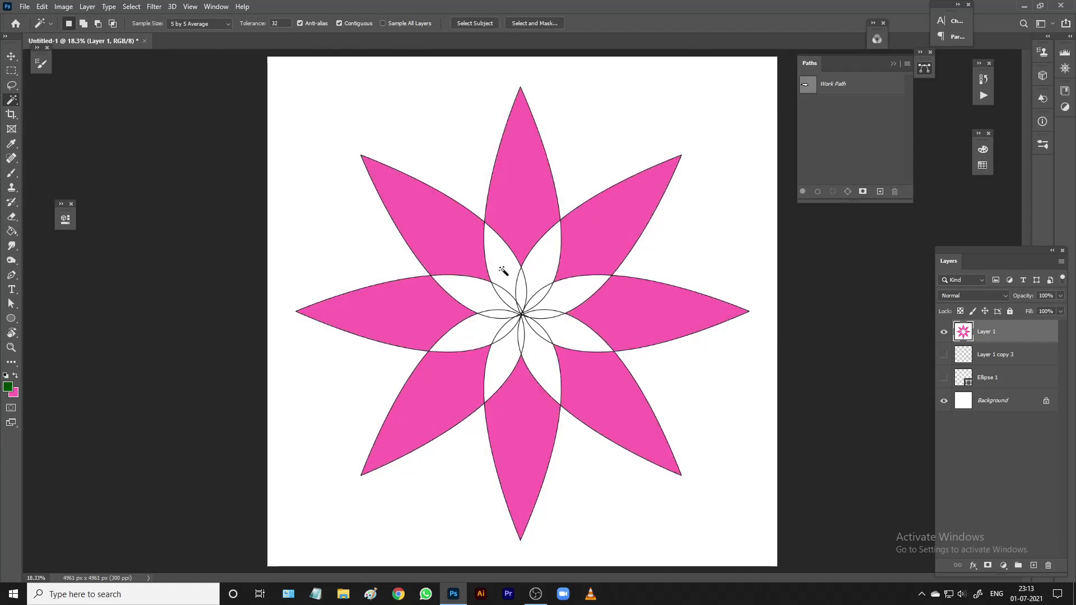
- Select the eight white middle petal regions and fill them dark green
click(502, 270)
shift+click(548, 251)
shift+click(563, 294)
shift+click(562, 317)
shift+click(546, 363)
shift+click(507, 367)
shift+click(472, 333)
shift+click(476, 294)
key(g)
click(475, 291)
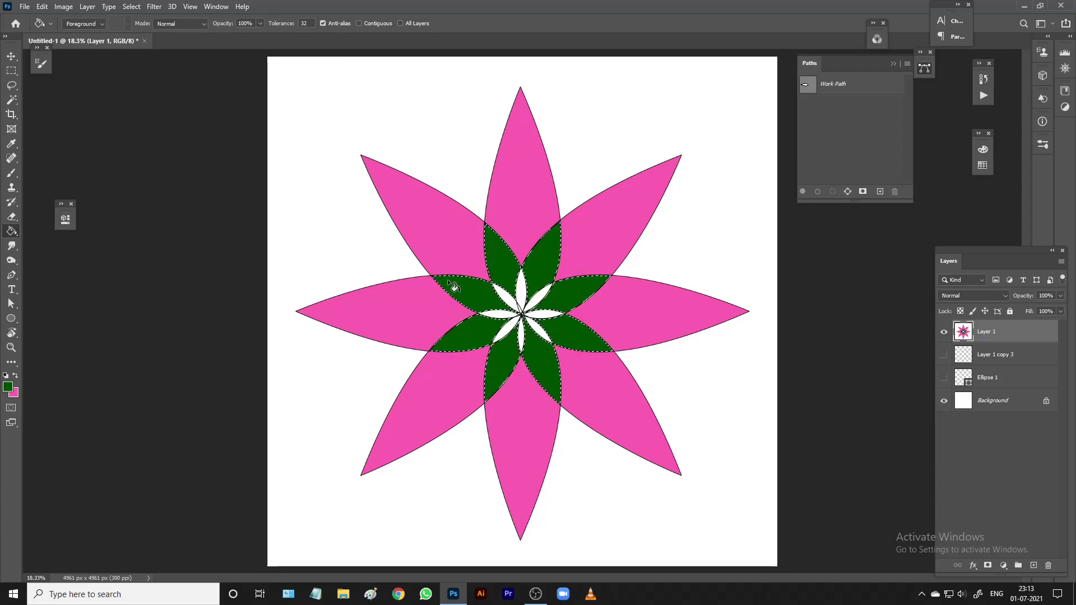
- Clear the selection around the green petals after trying several selection tools
key(ctrl+alt+shift+a)
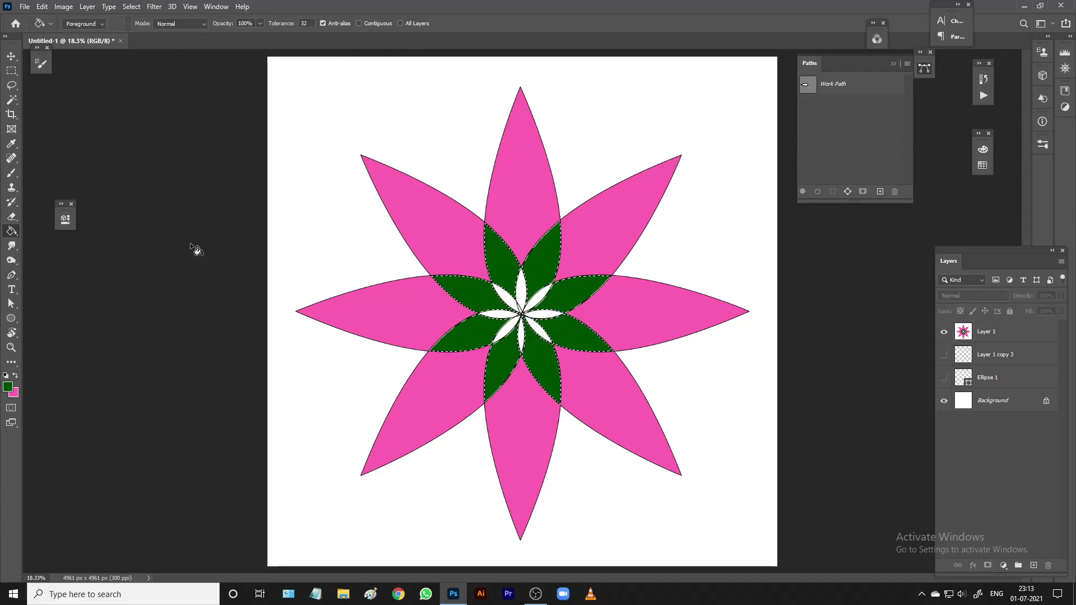
ctrl+click(344, 234)
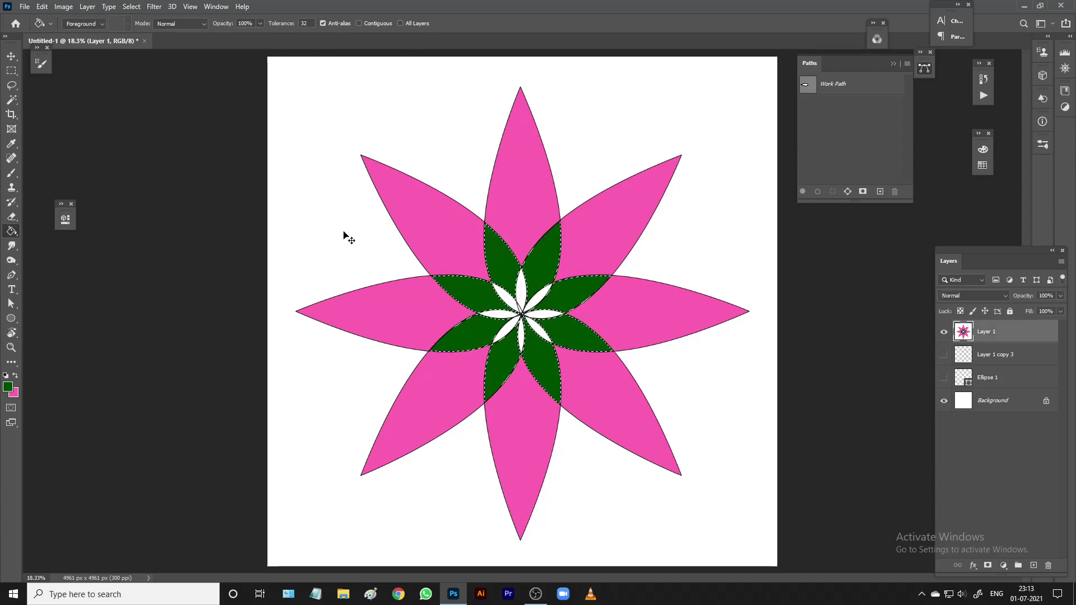
ctrl+click(149, 251)
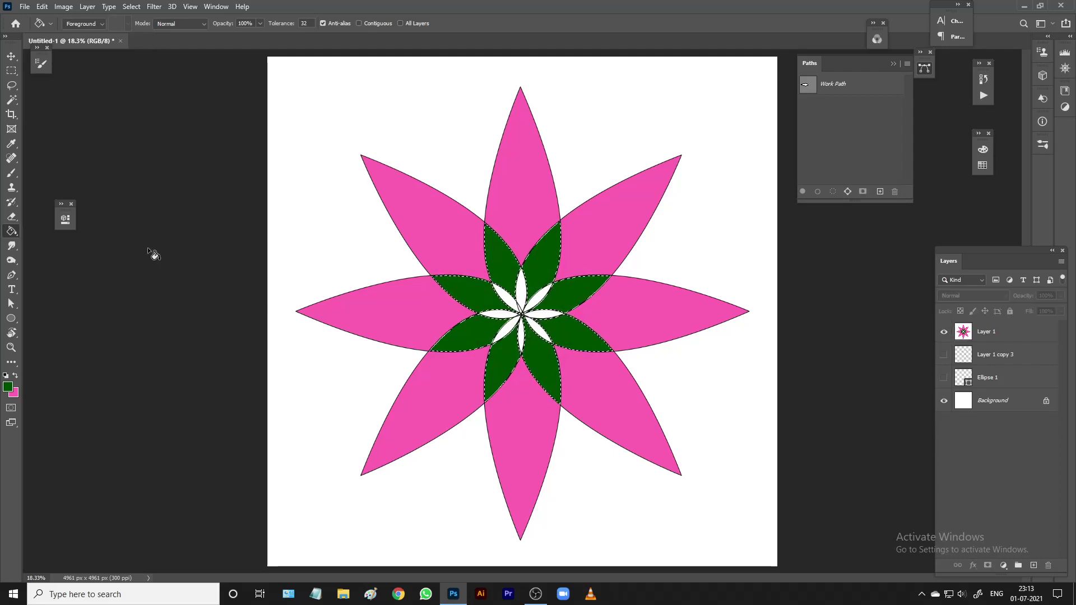
click(13, 101)
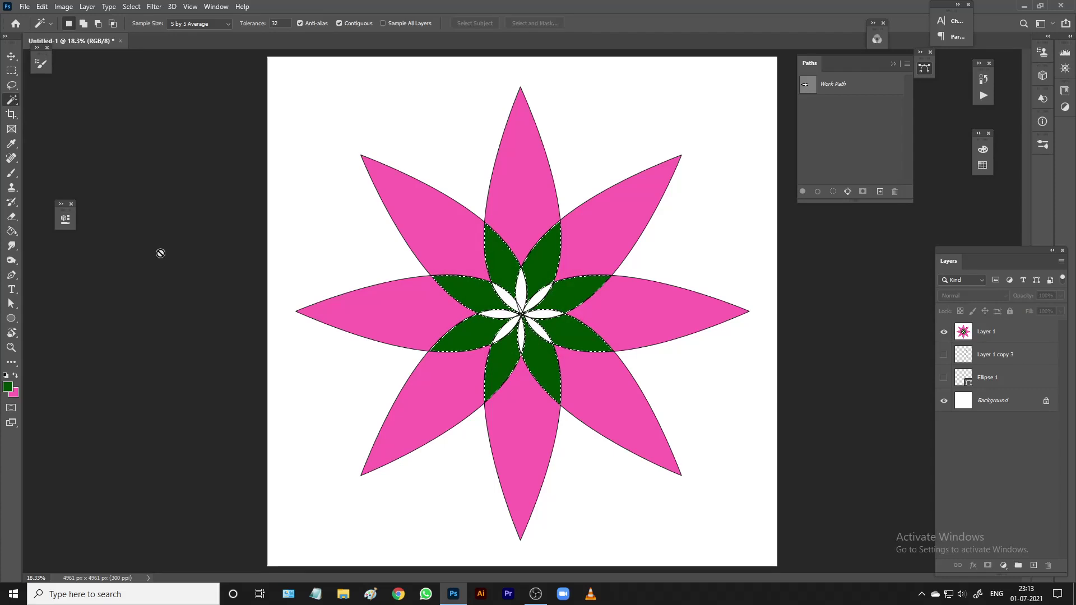
click(11, 303)
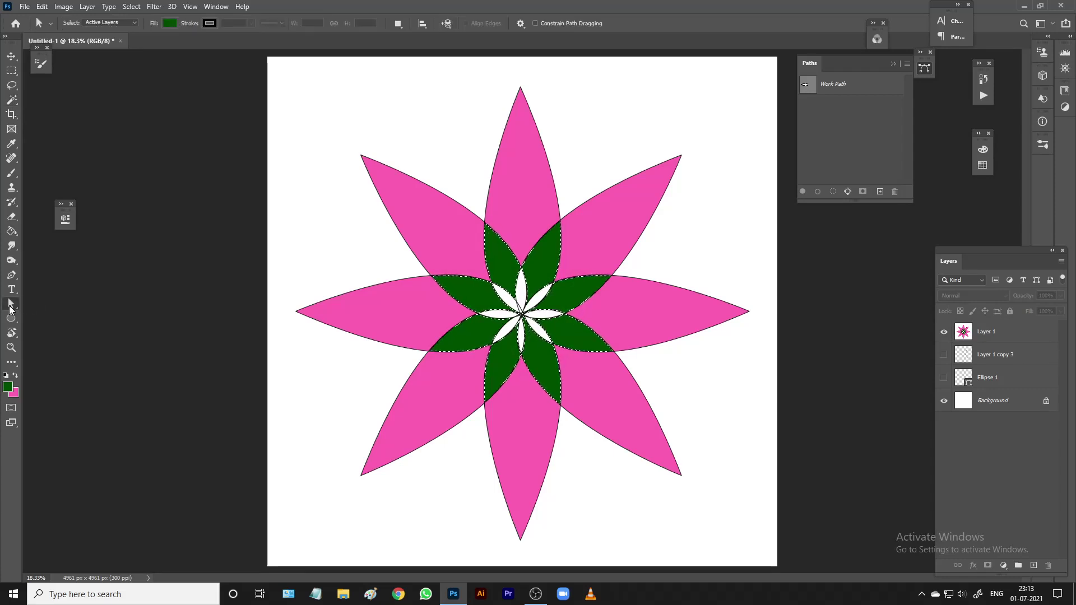
key(shift+a)
right_click(161, 279)
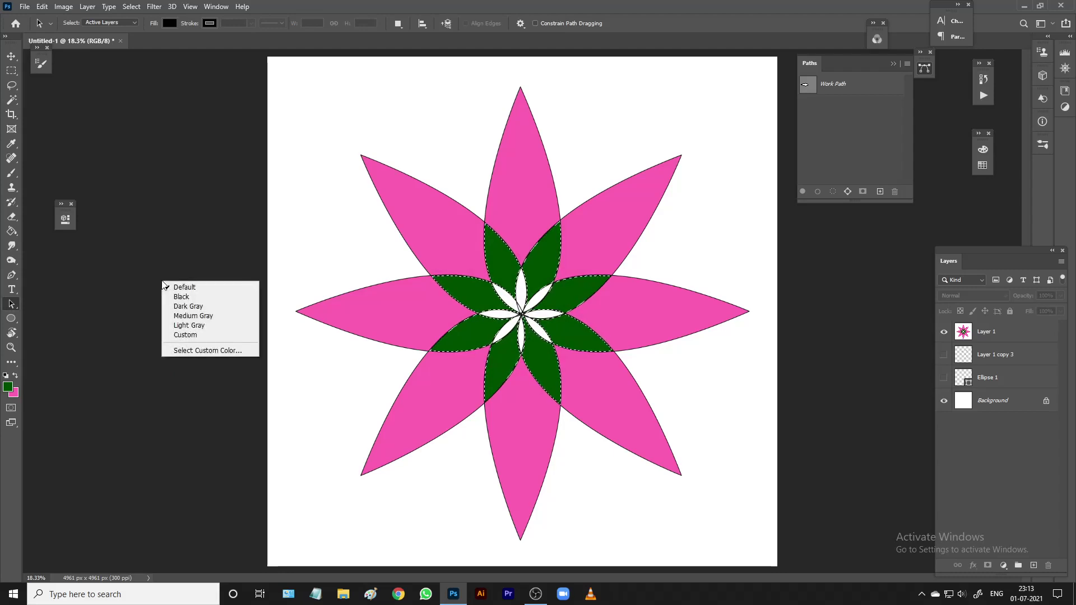
key(Escape)
key(shift+a)
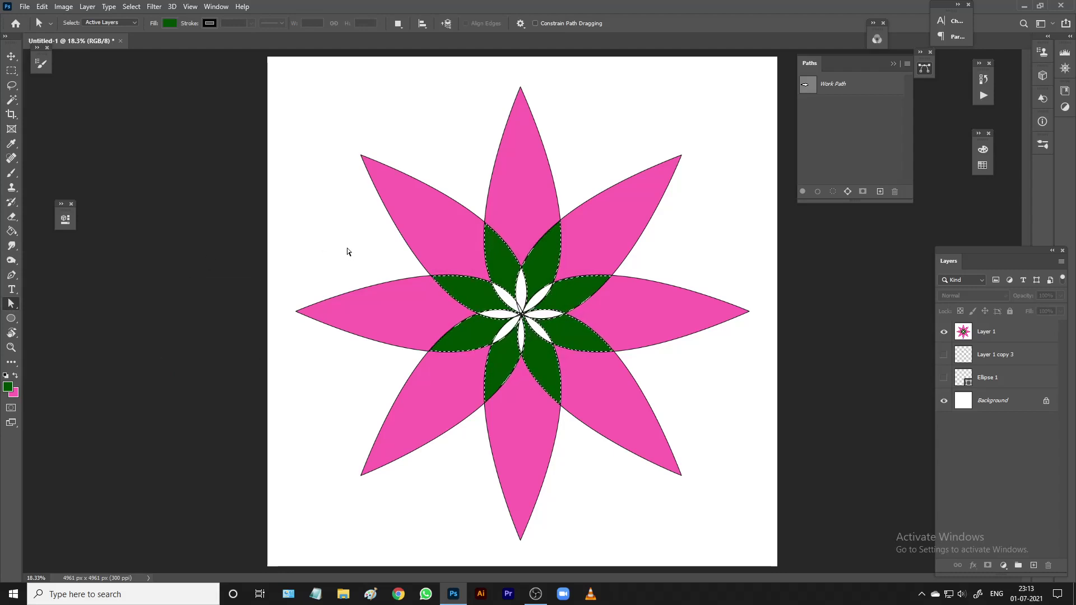
key(ctrl+d)
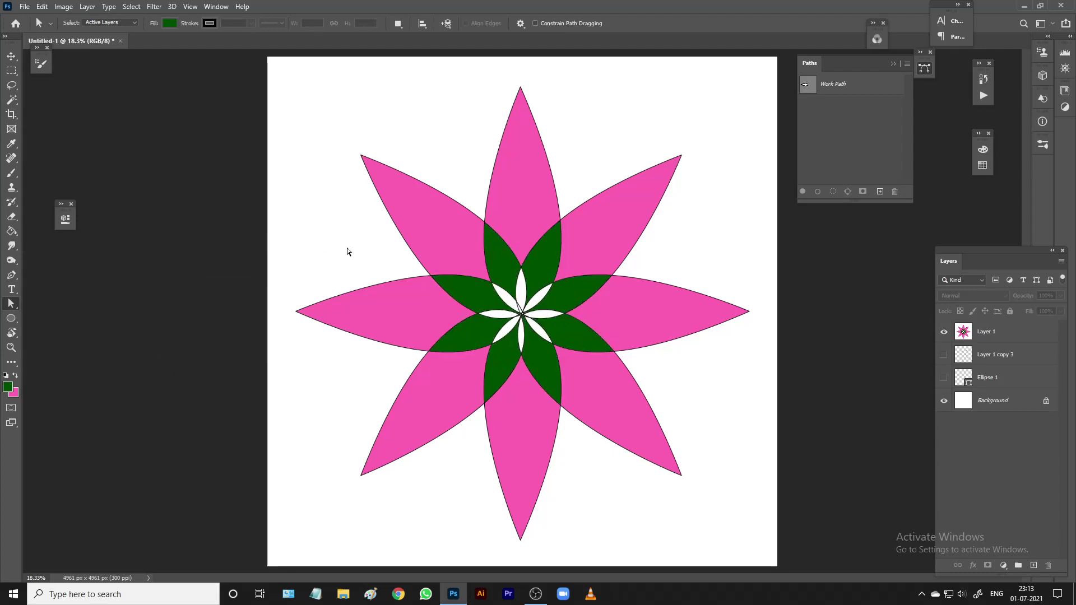
click(11, 100)
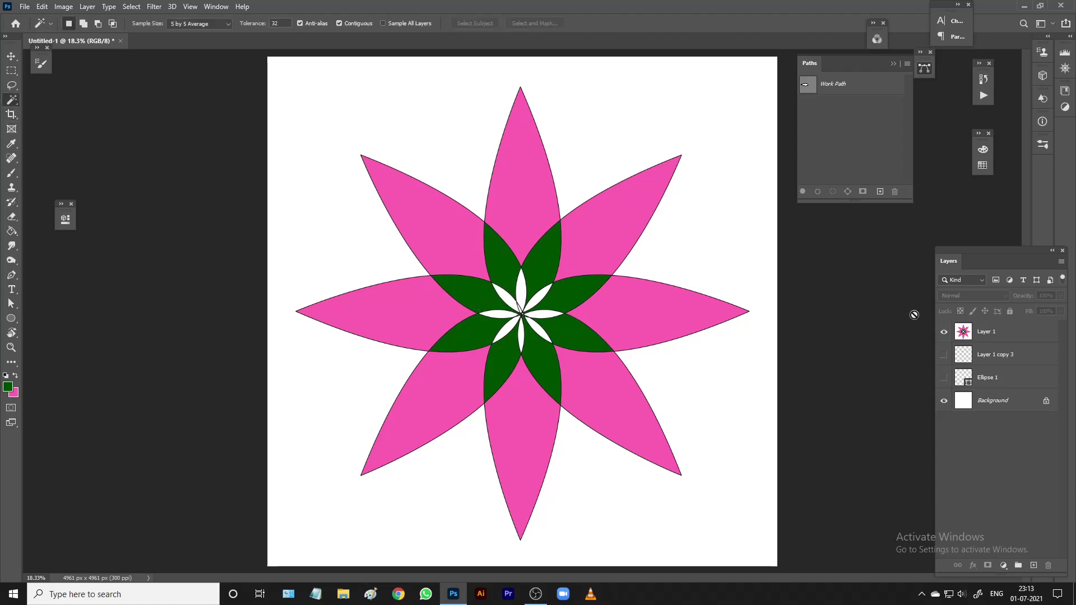
- Magic Wand-select the eight white centre petals on the flower layer
click(978, 333)
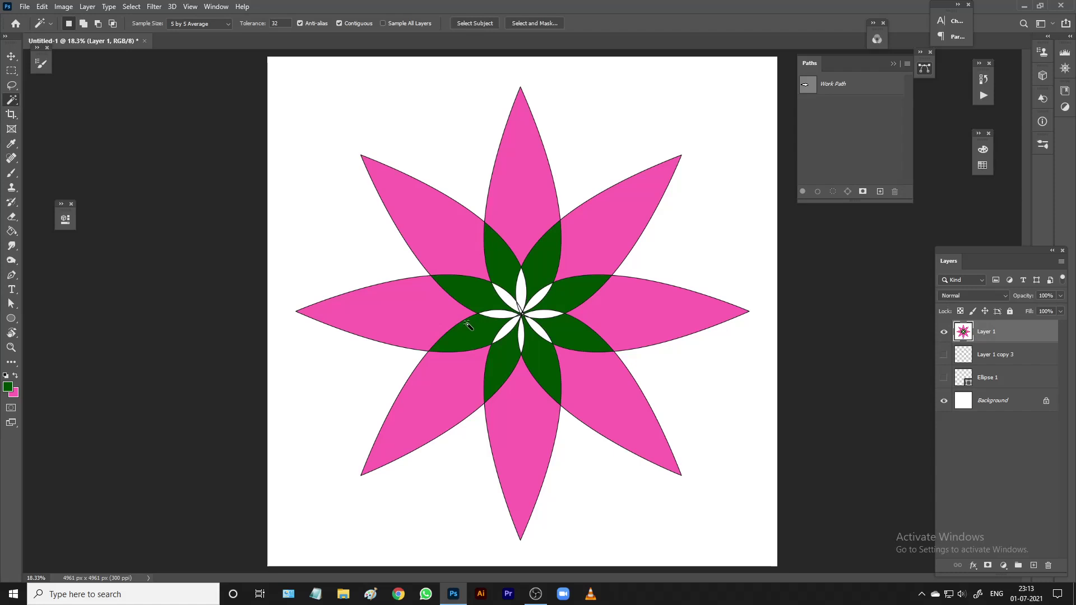
click(510, 303)
shift+click(522, 288)
shift+click(542, 297)
shift+click(547, 316)
shift+click(535, 336)
shift+click(508, 335)
shift+click(496, 314)
key(ctrl+shift+i)
key(ctrl+shift+i)
- Set the foreground colour to pure red ff0000
scroll(522, 310, up, 1)
scroll(521, 310, up, 3)
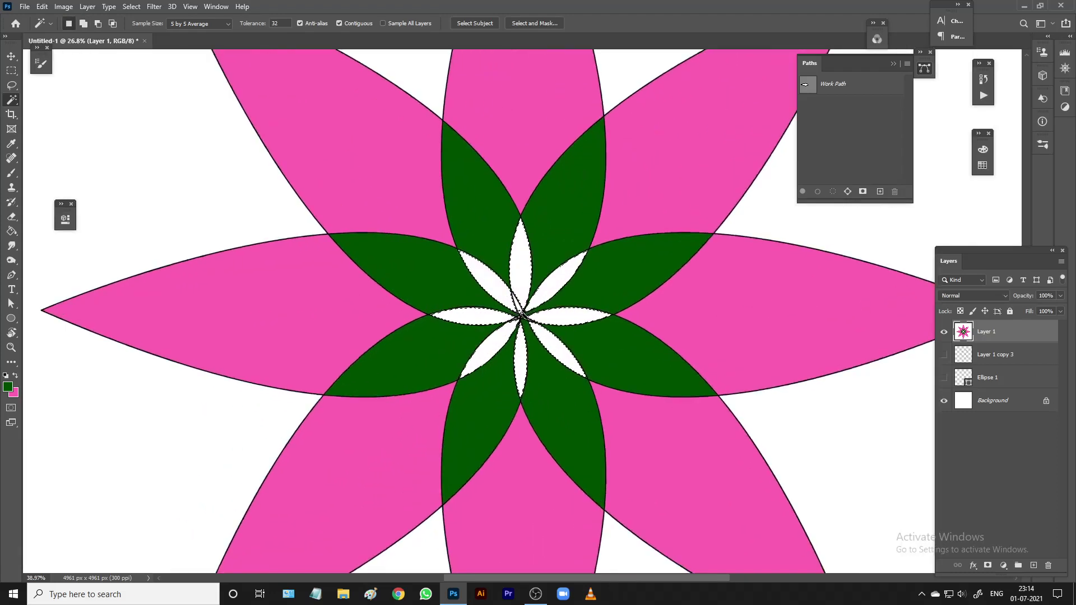
scroll(521, 310, up, 3)
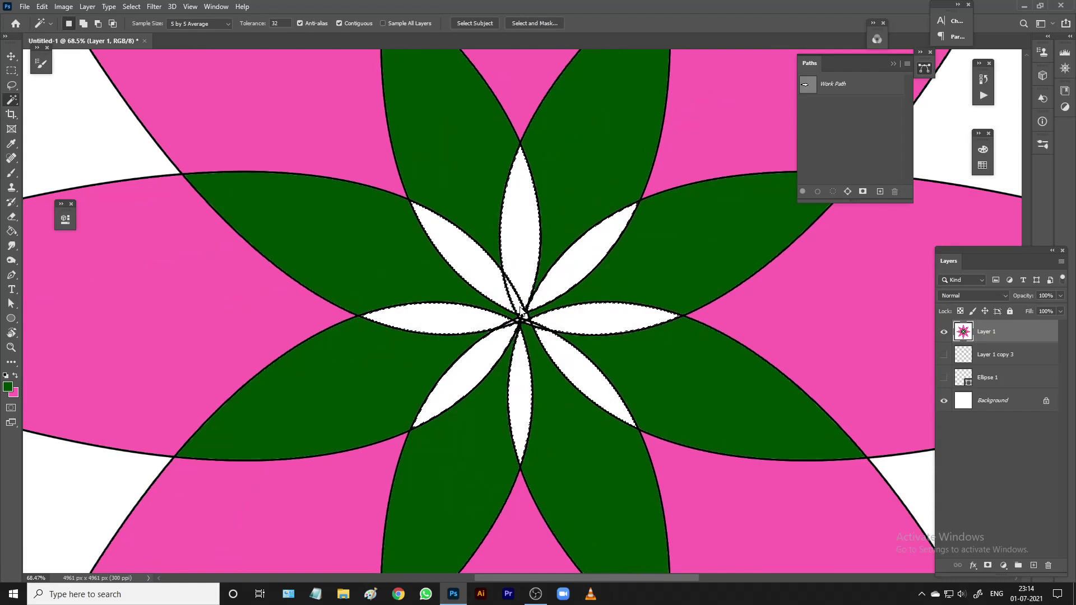
scroll(580, 311, down, 1)
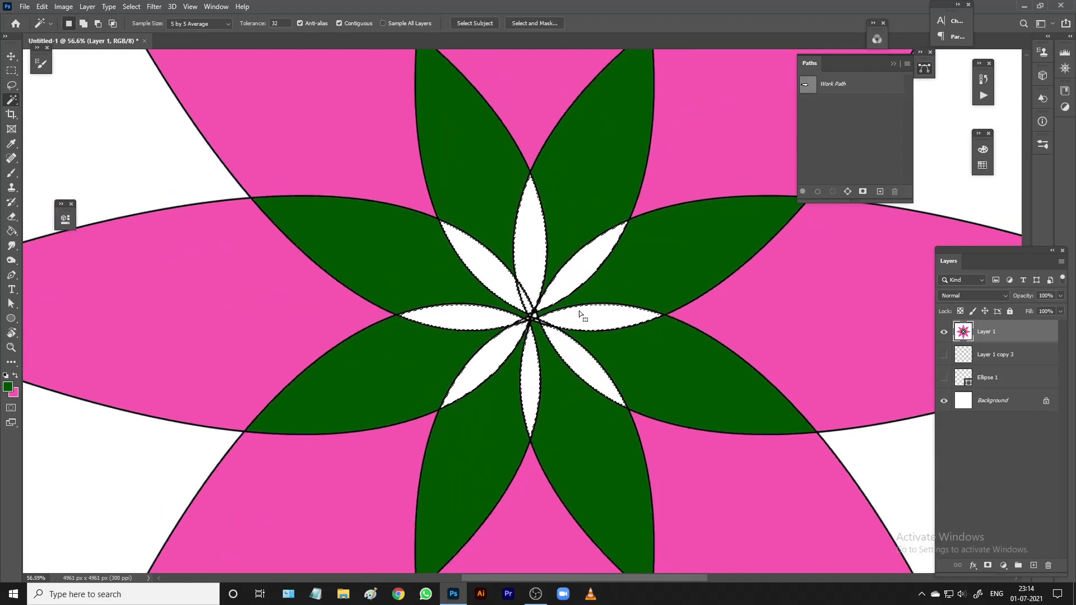
scroll(579, 310, down, 1)
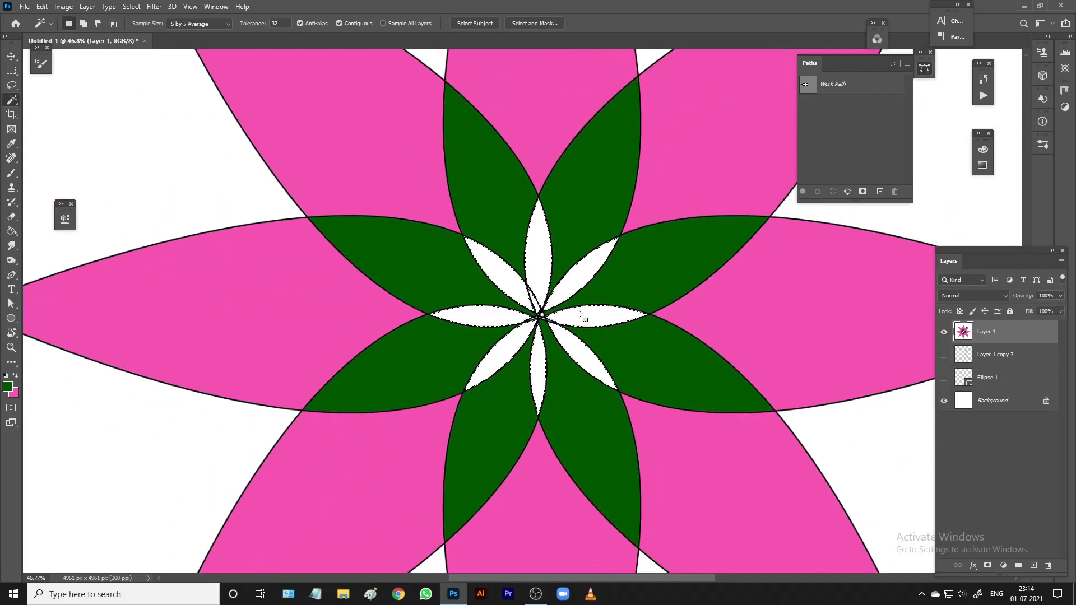
click(7, 387)
click(196, 195)
text(ff0000)
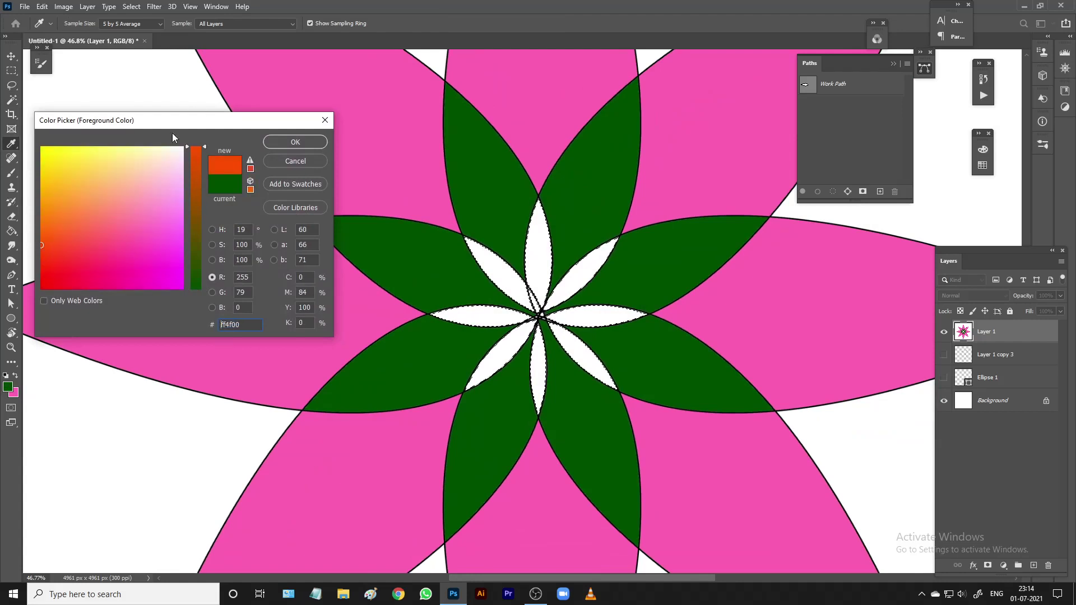
click(308, 141)
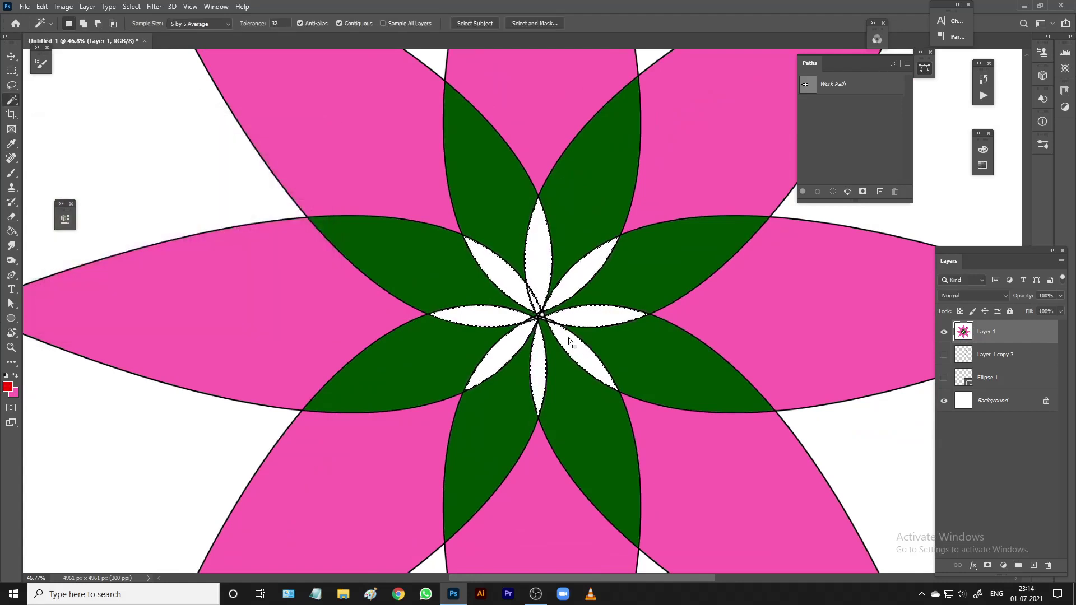
- Fill the selected centre petals with red and clear the selection
key(g)
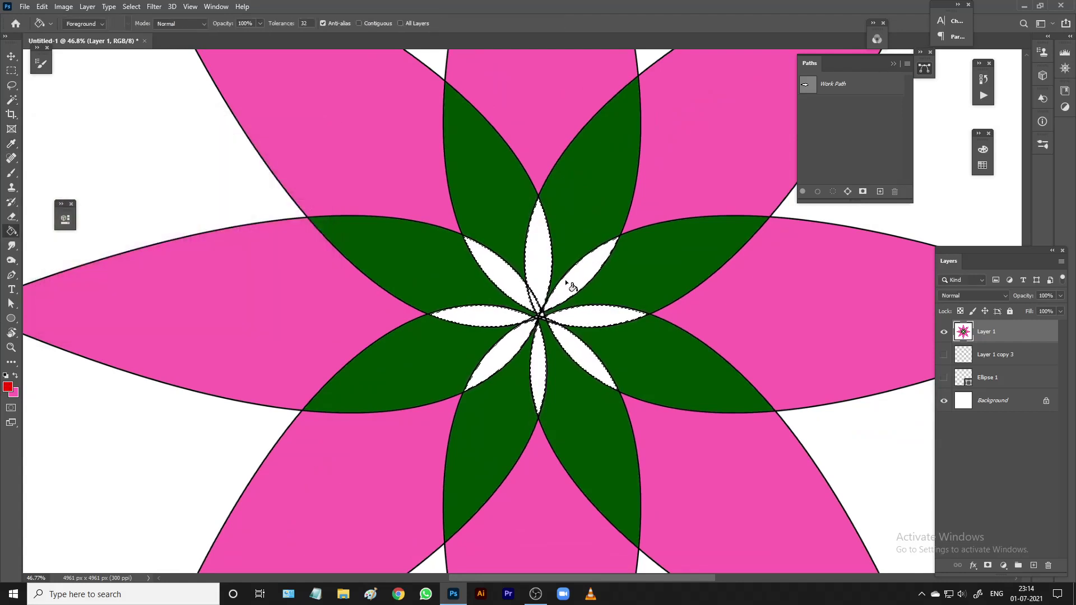
click(571, 277)
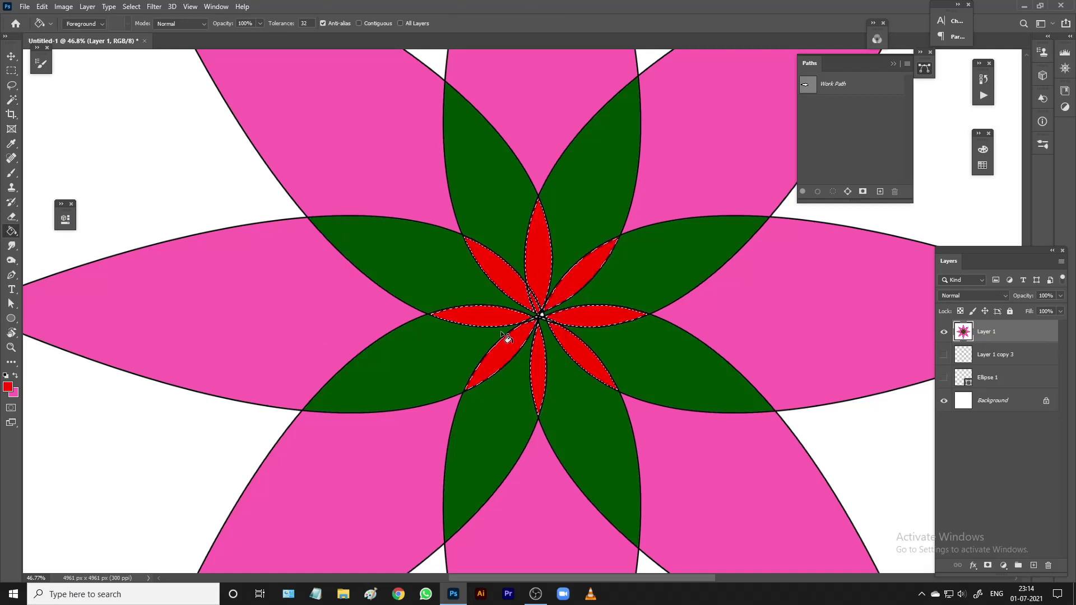
key(ctrl+d)
scroll(502, 334, down, 2)
scroll(500, 328, down, 2)
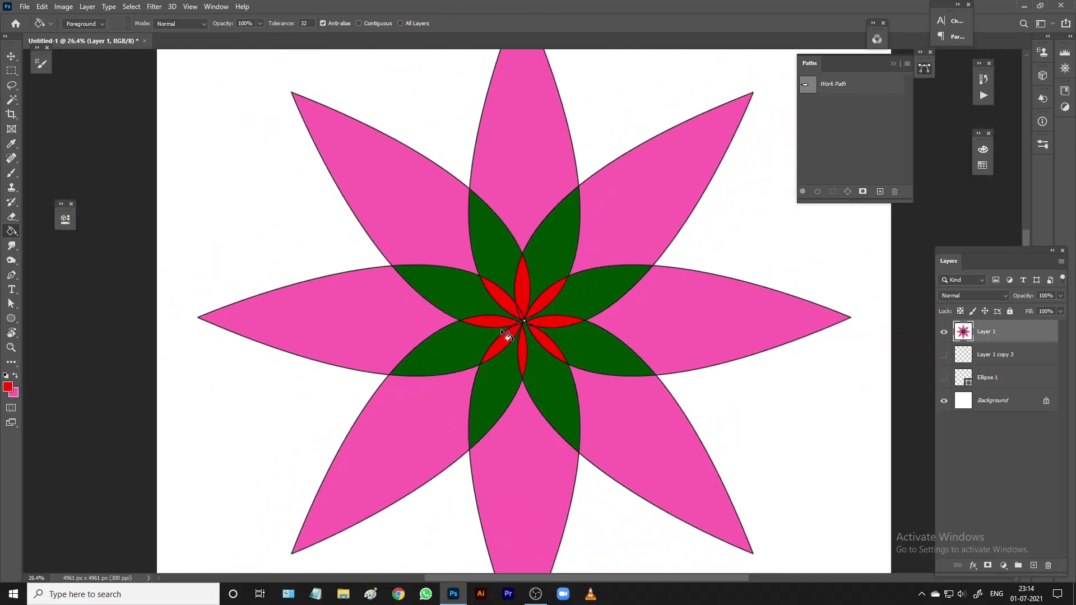
scroll(500, 329, down, 2)
scroll(500, 328, down, 1)
scroll(500, 328, down, 1)
scroll(500, 329, up, 1)
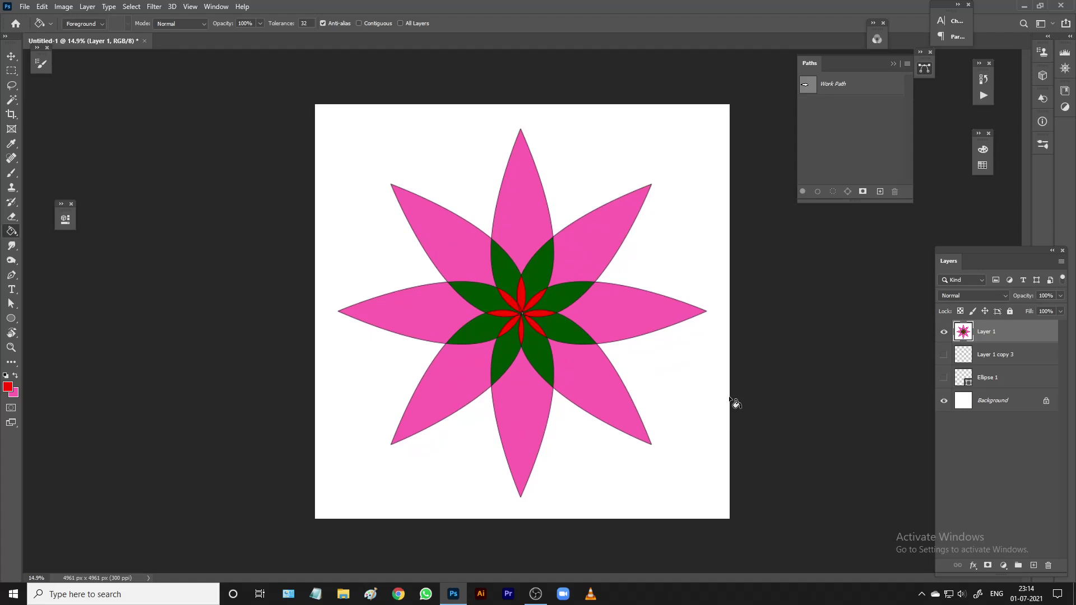
- Show Layer 1 copy 3, move Ellipse 1 to the top, rasterize it, and merge it down
click(944, 355)
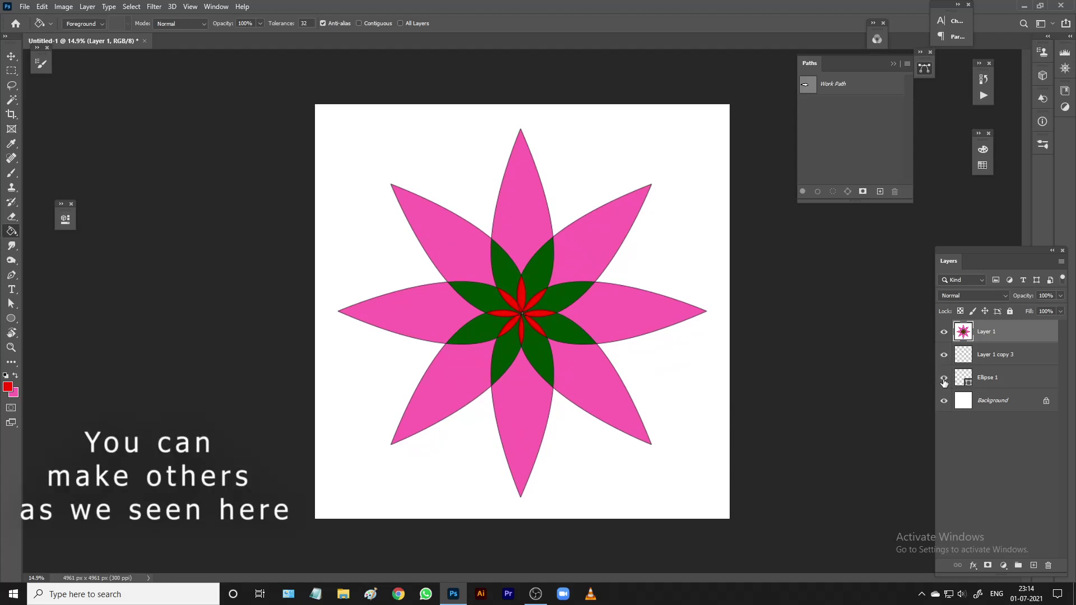
drag(972, 384, 976, 331)
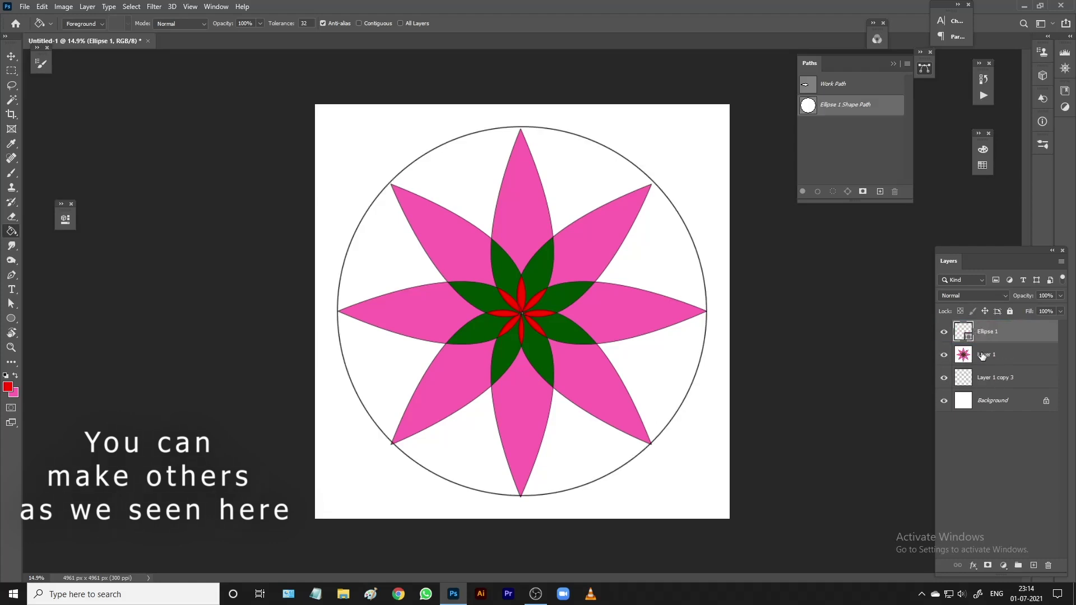
right_click(981, 338)
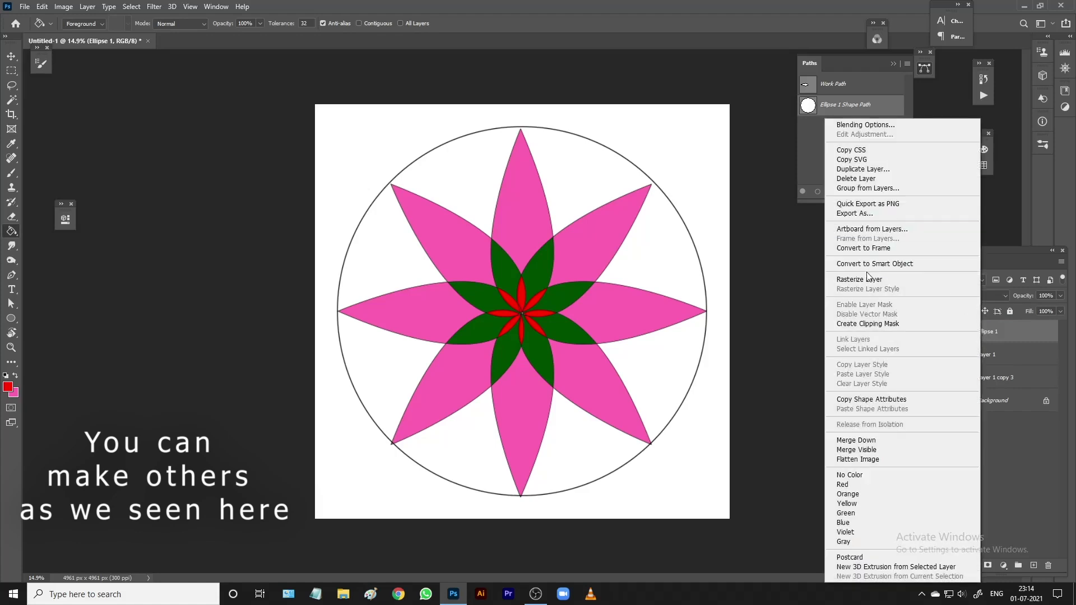
click(872, 279)
key(ctrl+e)
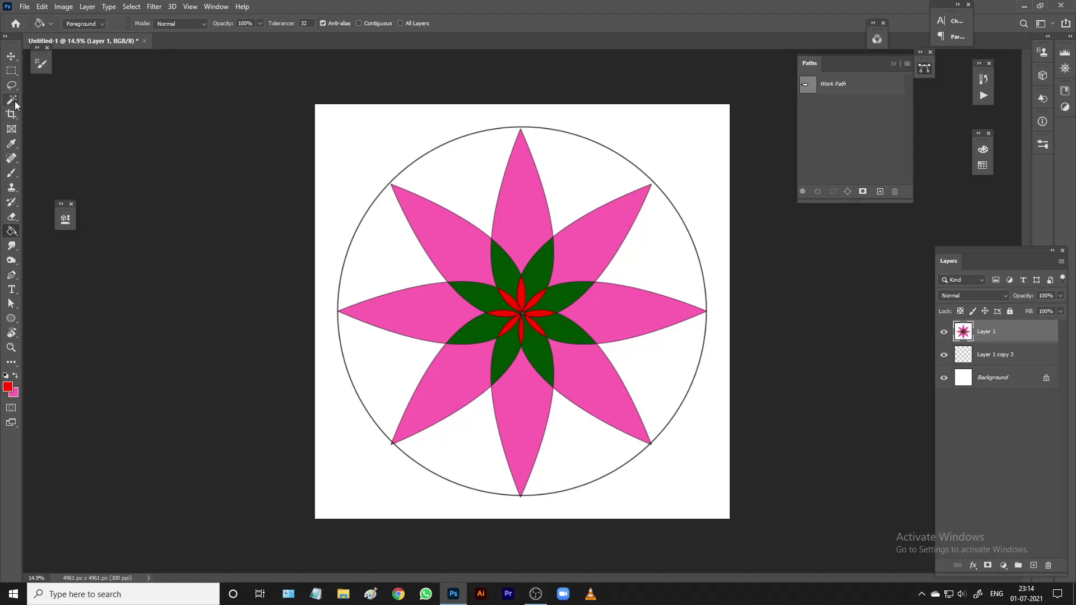
click(15, 105)
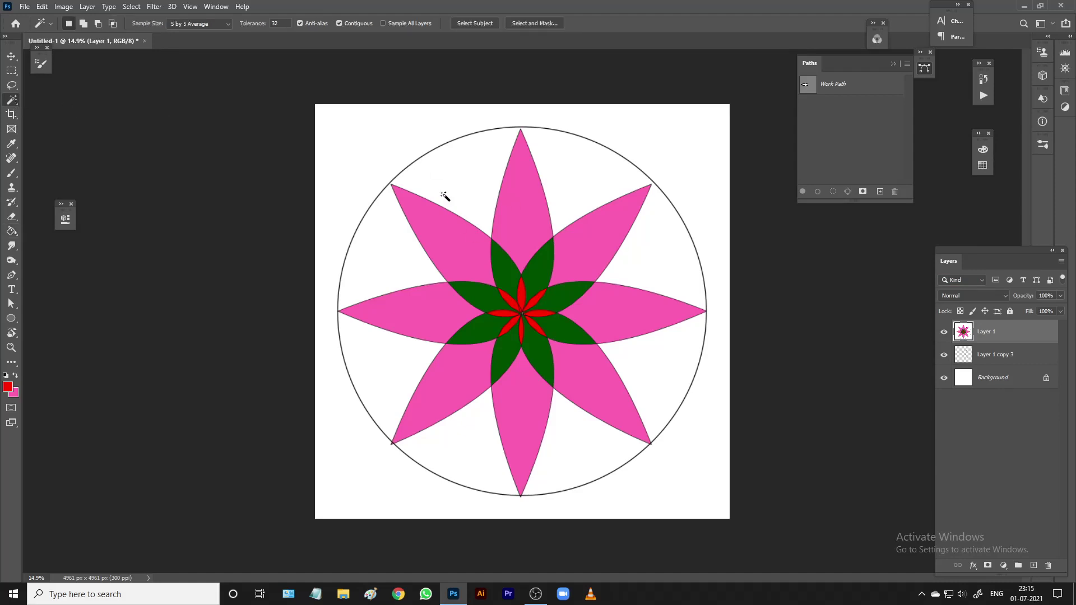
- Magic Wand-select the eight white gaps between the petals inside the circle
shift+click(463, 173)
shift+click(561, 188)
shift+click(473, 440)
shift+click(392, 375)
shift+click(560, 432)
shift+click(642, 394)
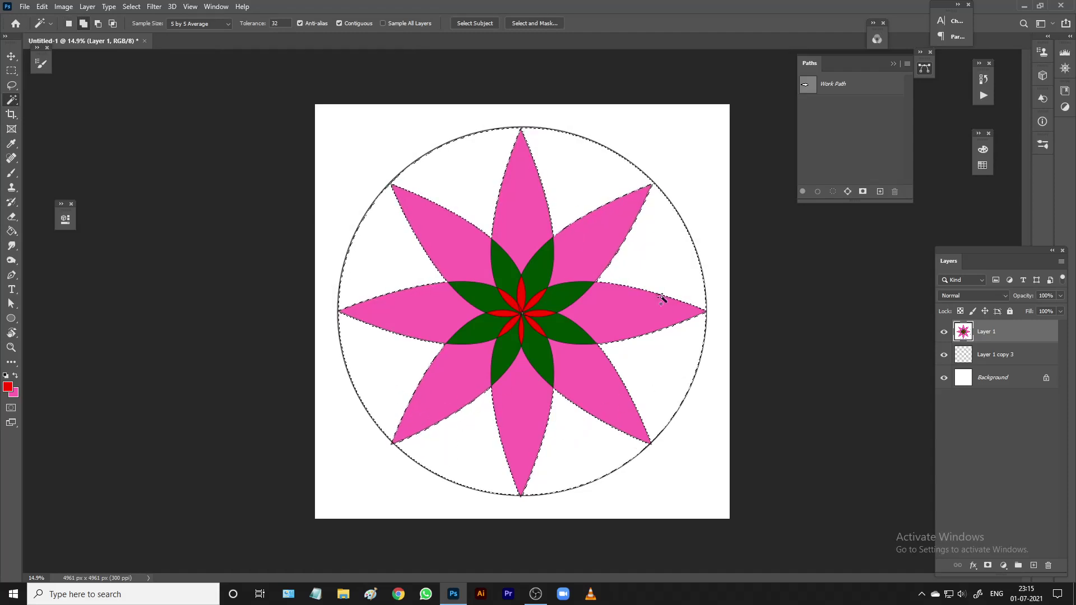
shift+click(642, 252)
shift+click(385, 248)
key(g)
- Fill the selected gaps with gold c58200 and clear the selection
click(8, 387)
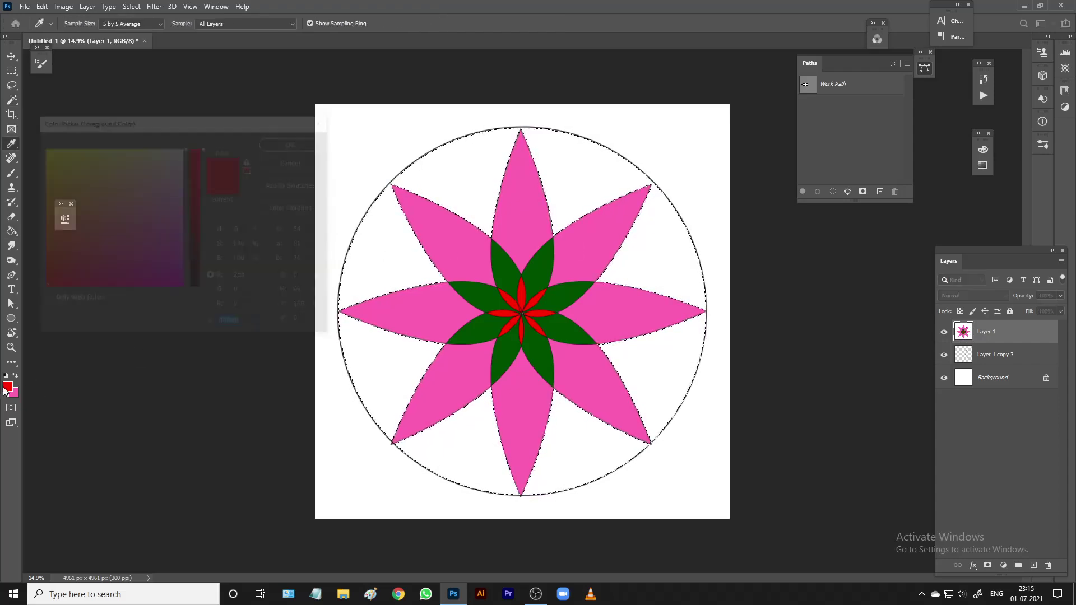
mouse_move(67, 213)
mouse_down()
mouse_move(24, 199)
mouse_move(23, 237)
mouse_move(27, 216)
mouse_up()
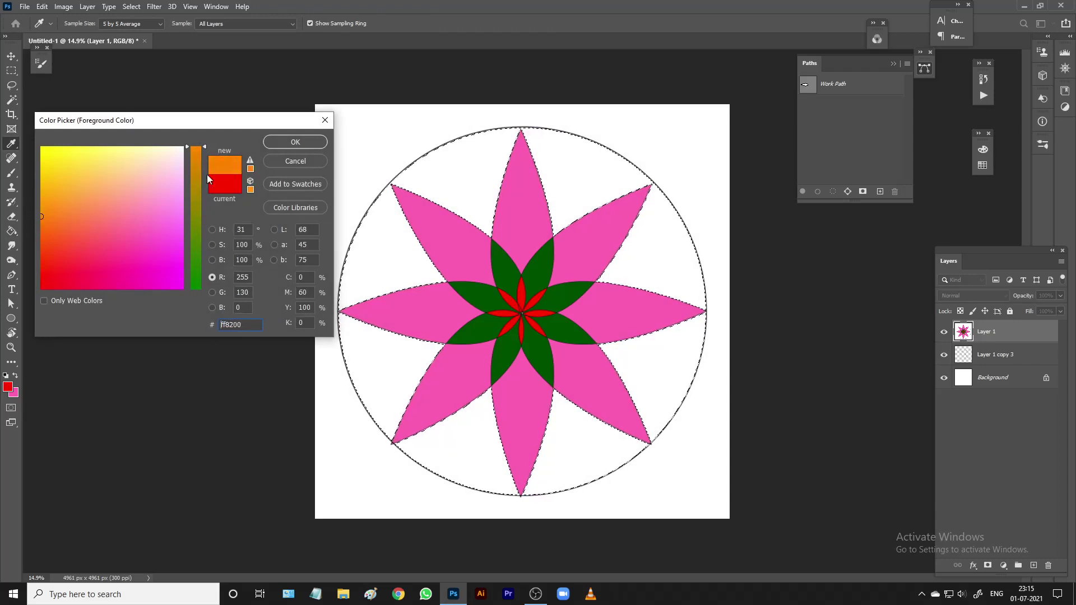
drag(203, 176, 194, 179)
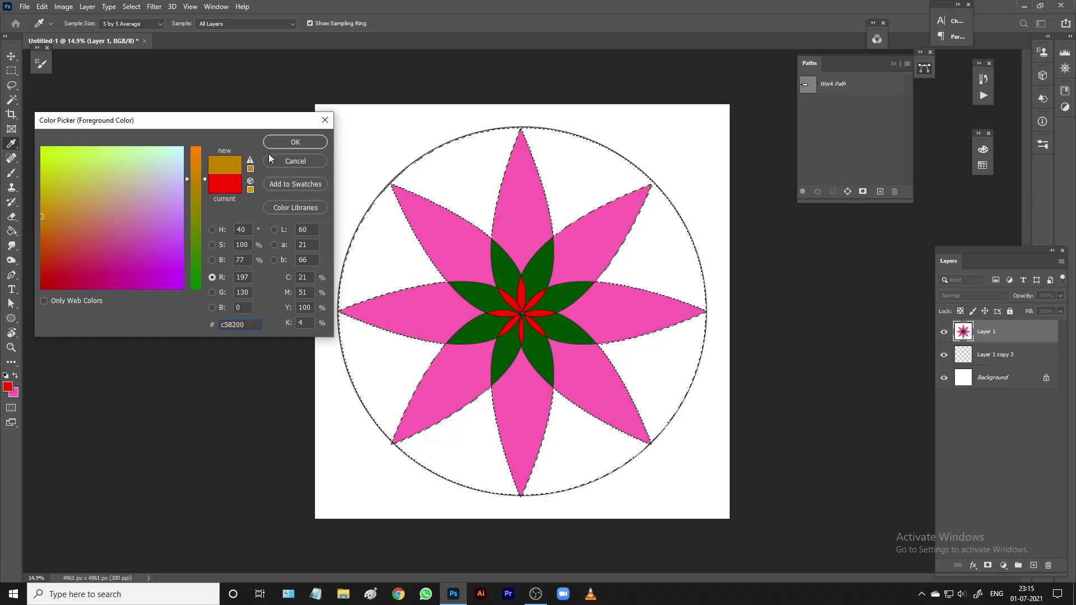
click(283, 143)
click(443, 175)
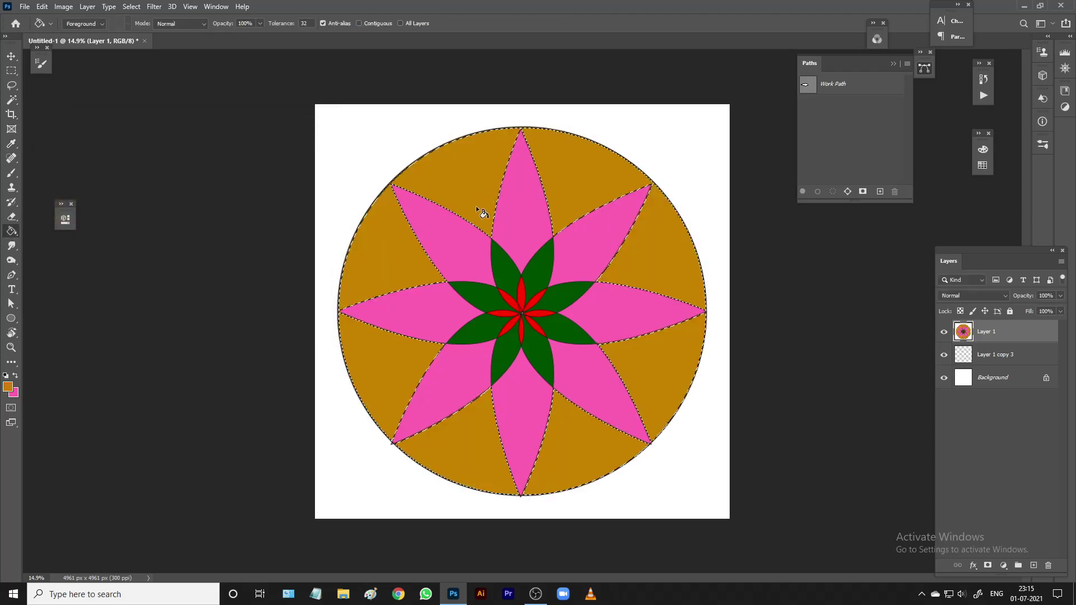
key(ctrl+d)
scroll(501, 273, down, 1)
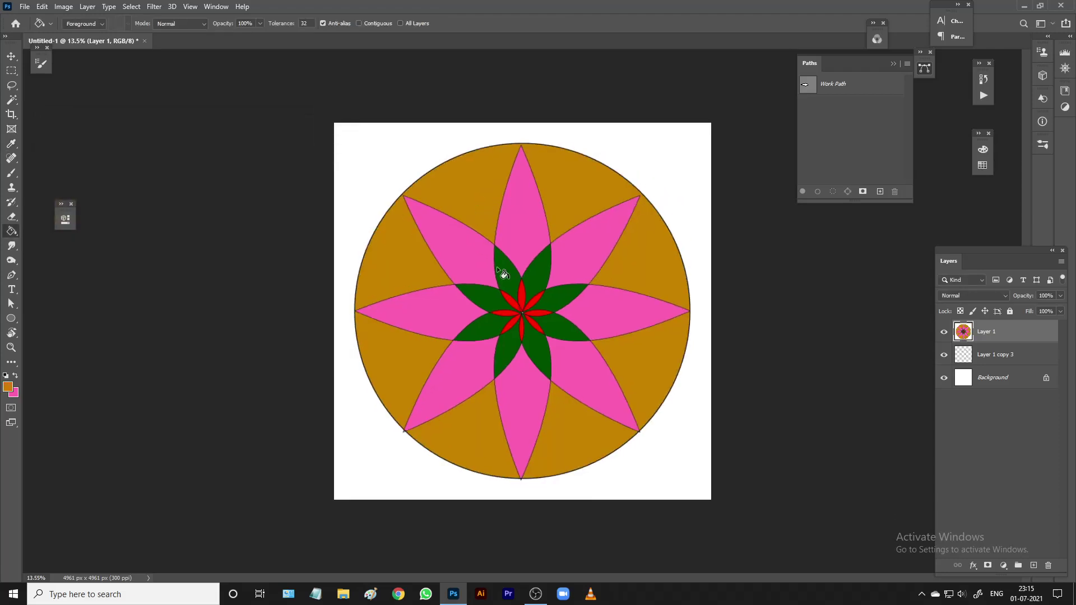
scroll(496, 267, down, 3)
scroll(497, 267, up, 2)
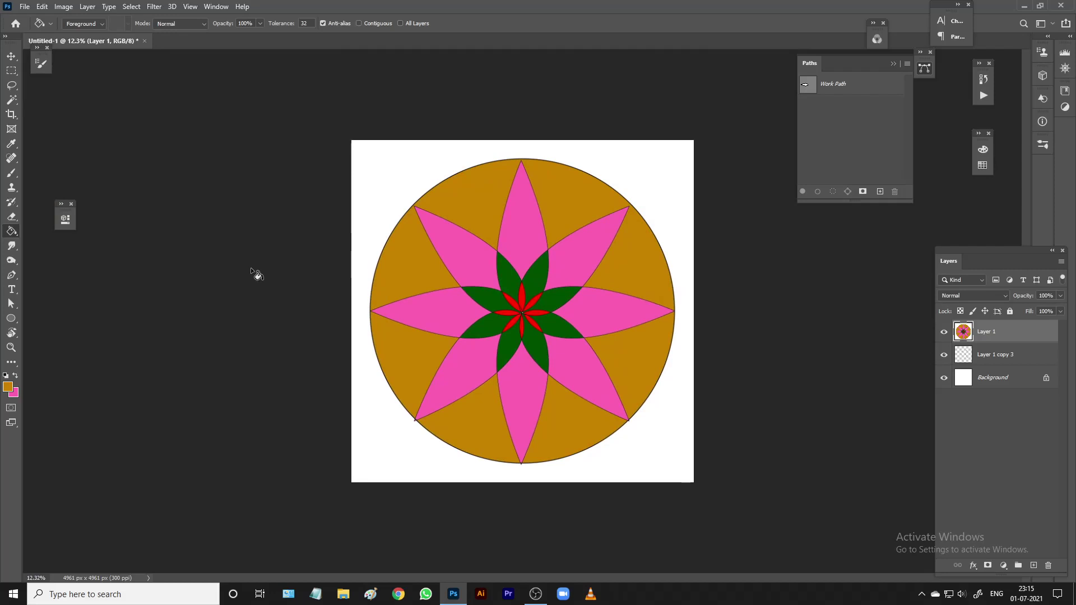